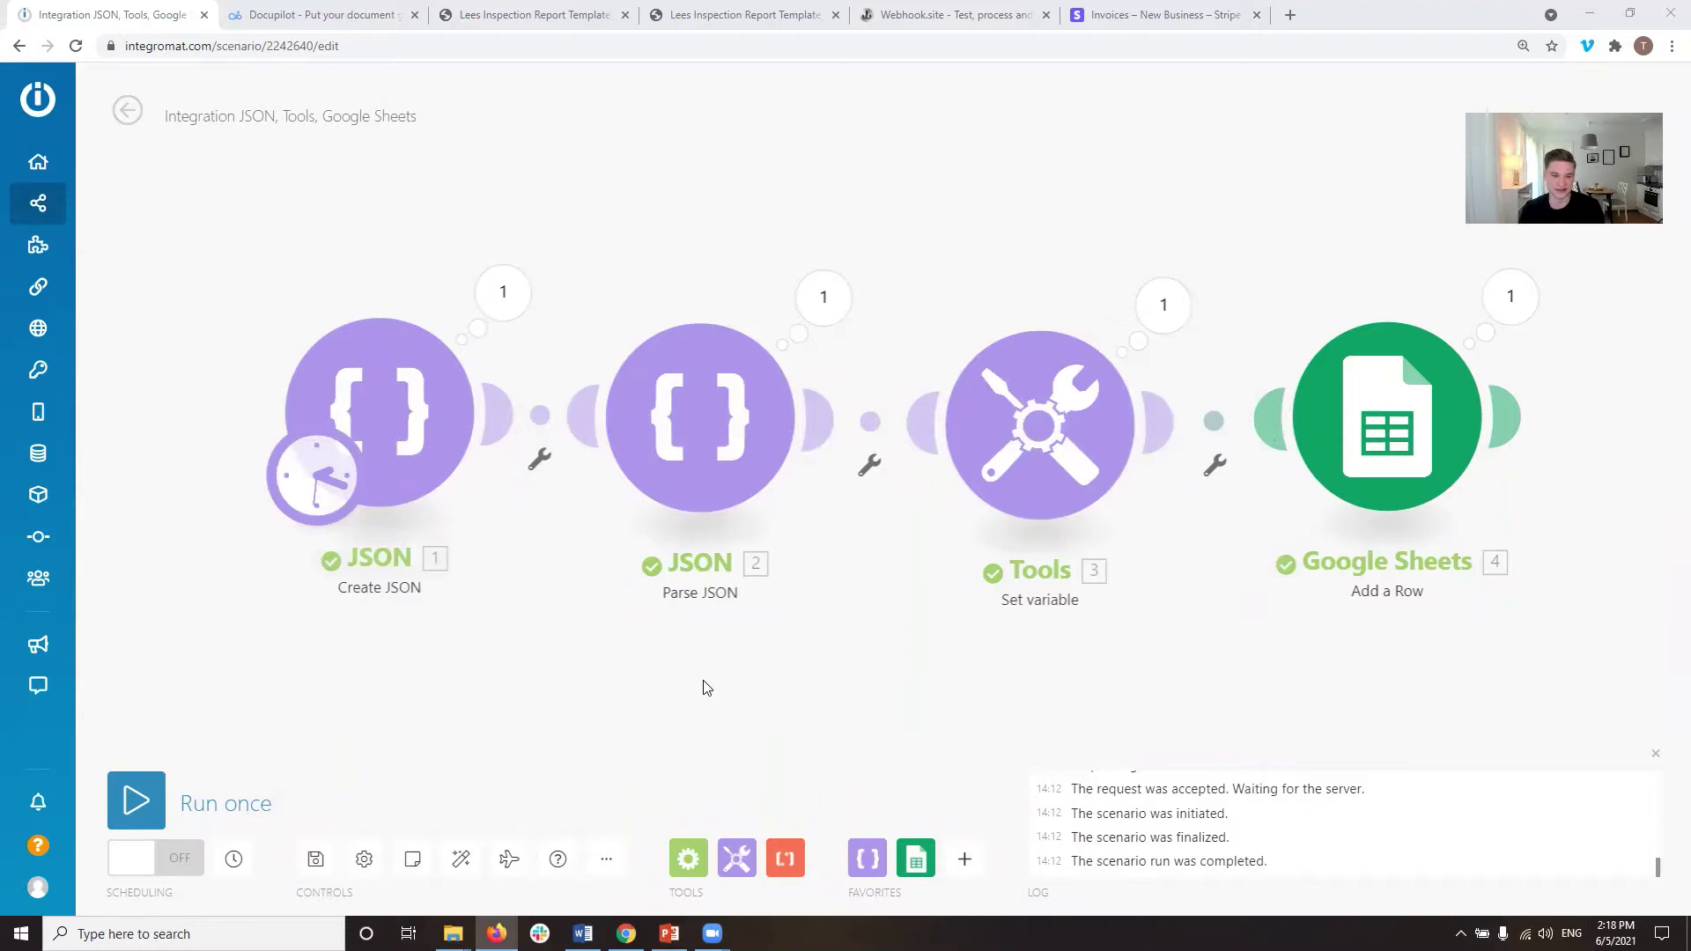
# Step: Name the Set variable 'Total Number People' with value Number Students + Number Teachers
pyautogui.moveTo(926, 641); pyautogui.dragTo(860, 662)
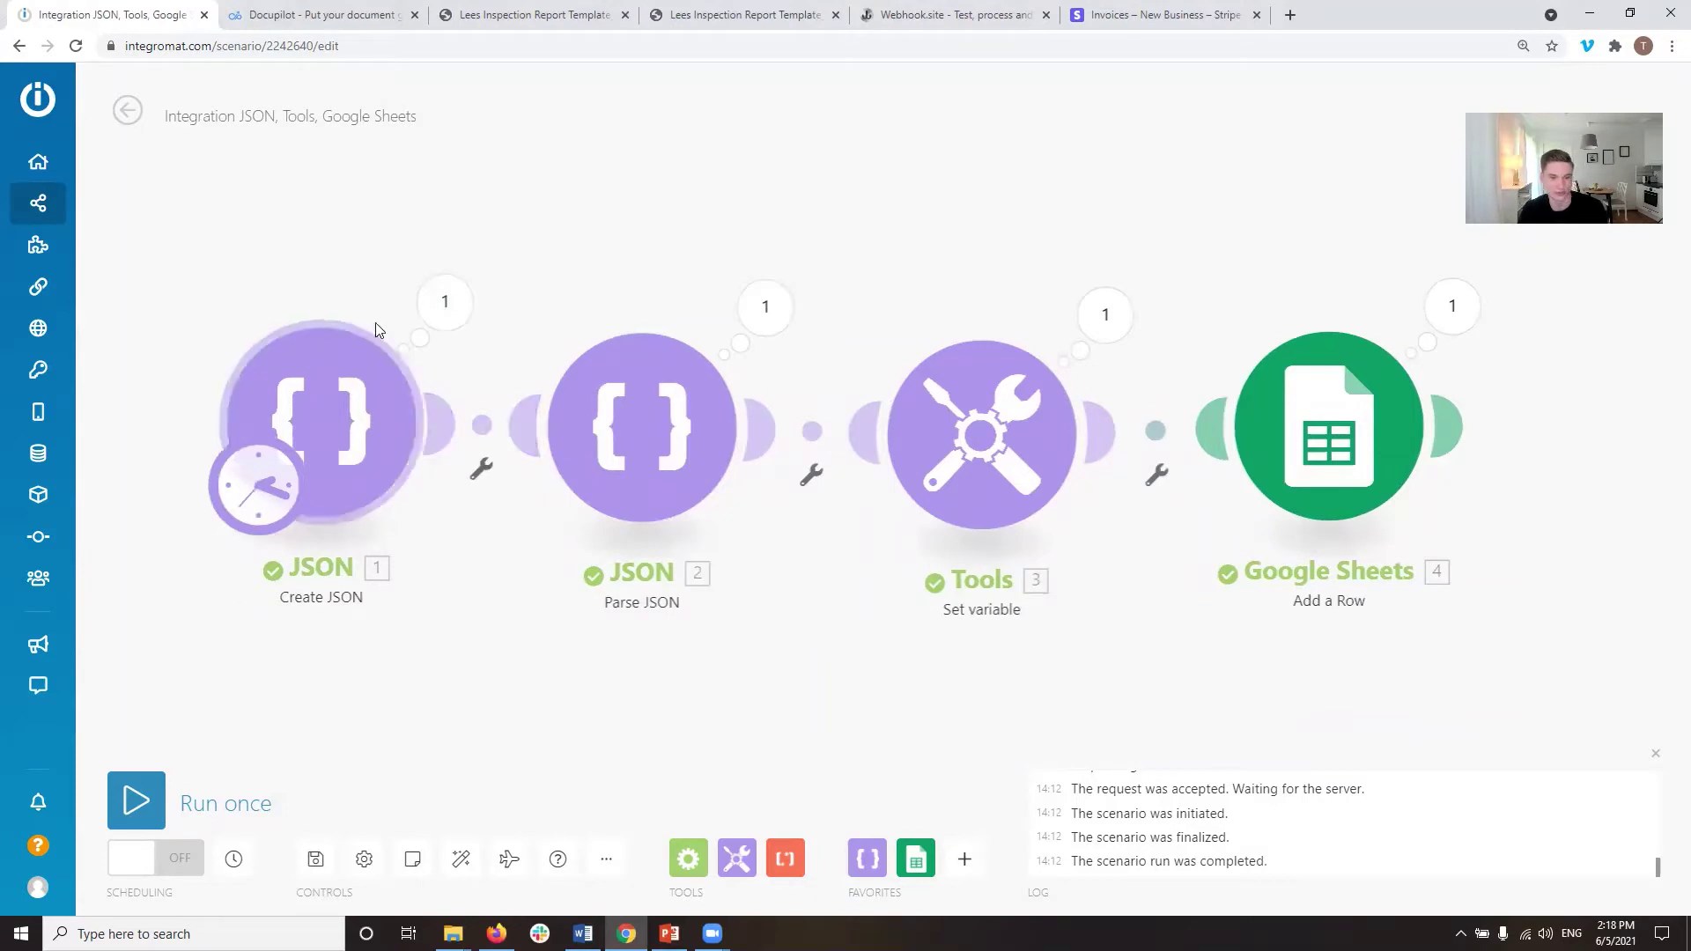
pyautogui.click(986, 448)
pyautogui.click(1310, 365)
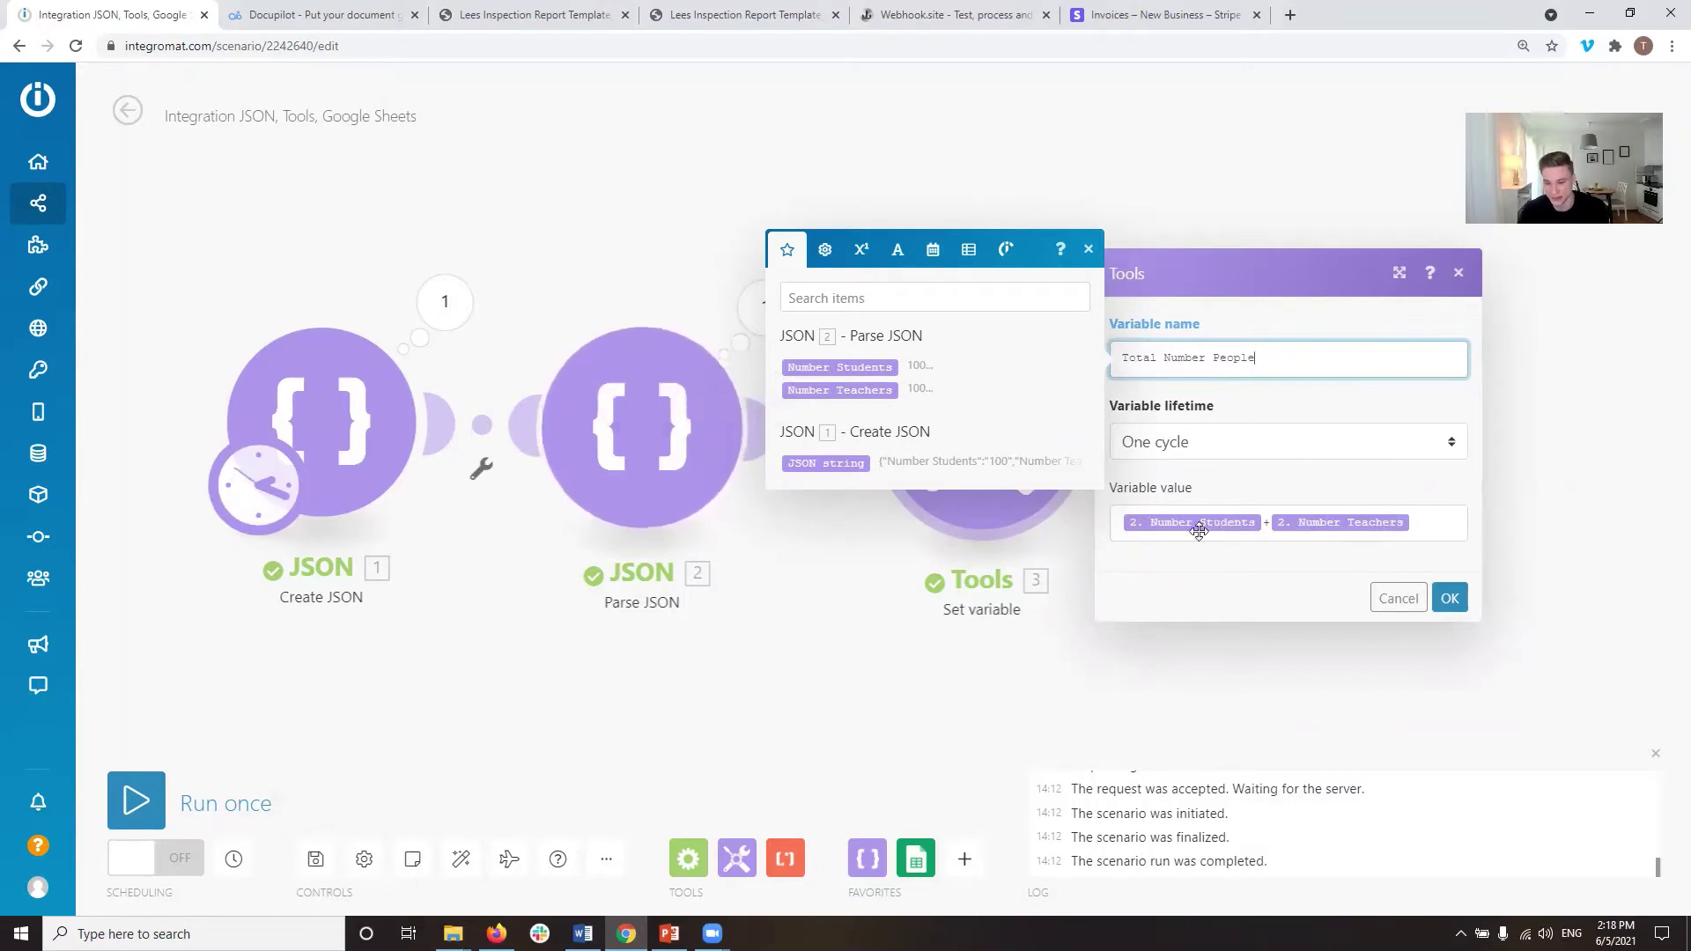
pyautogui.click(1433, 529)
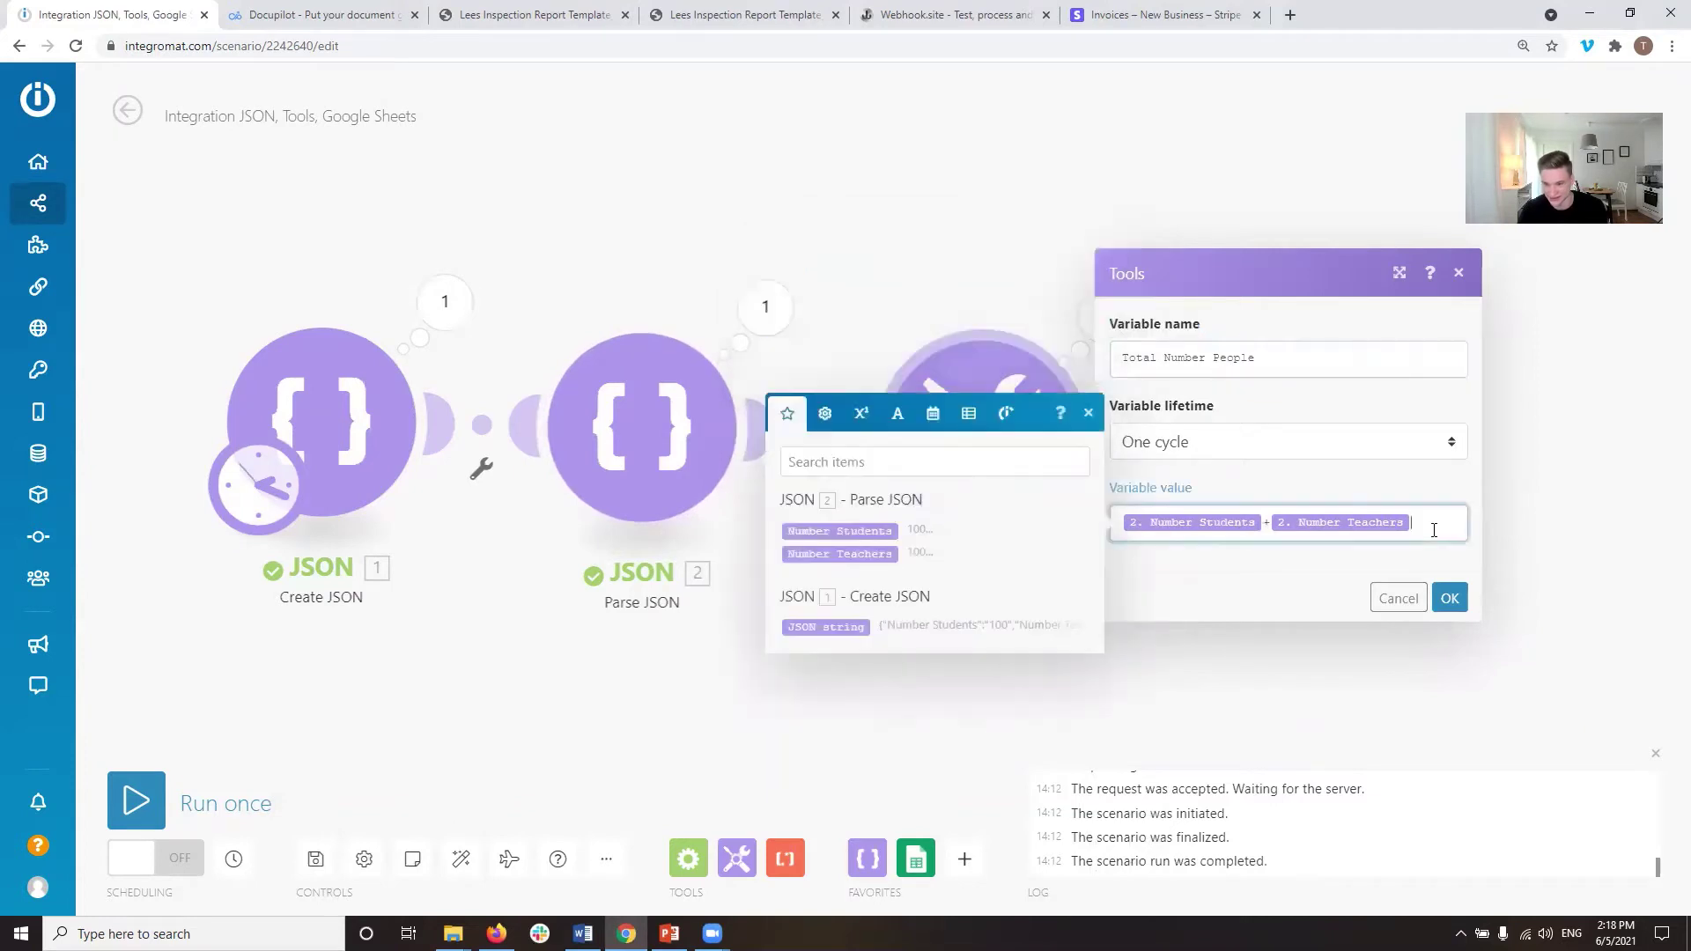
pyautogui.press('Left')
pyautogui.hotkey('shift', 'Left')
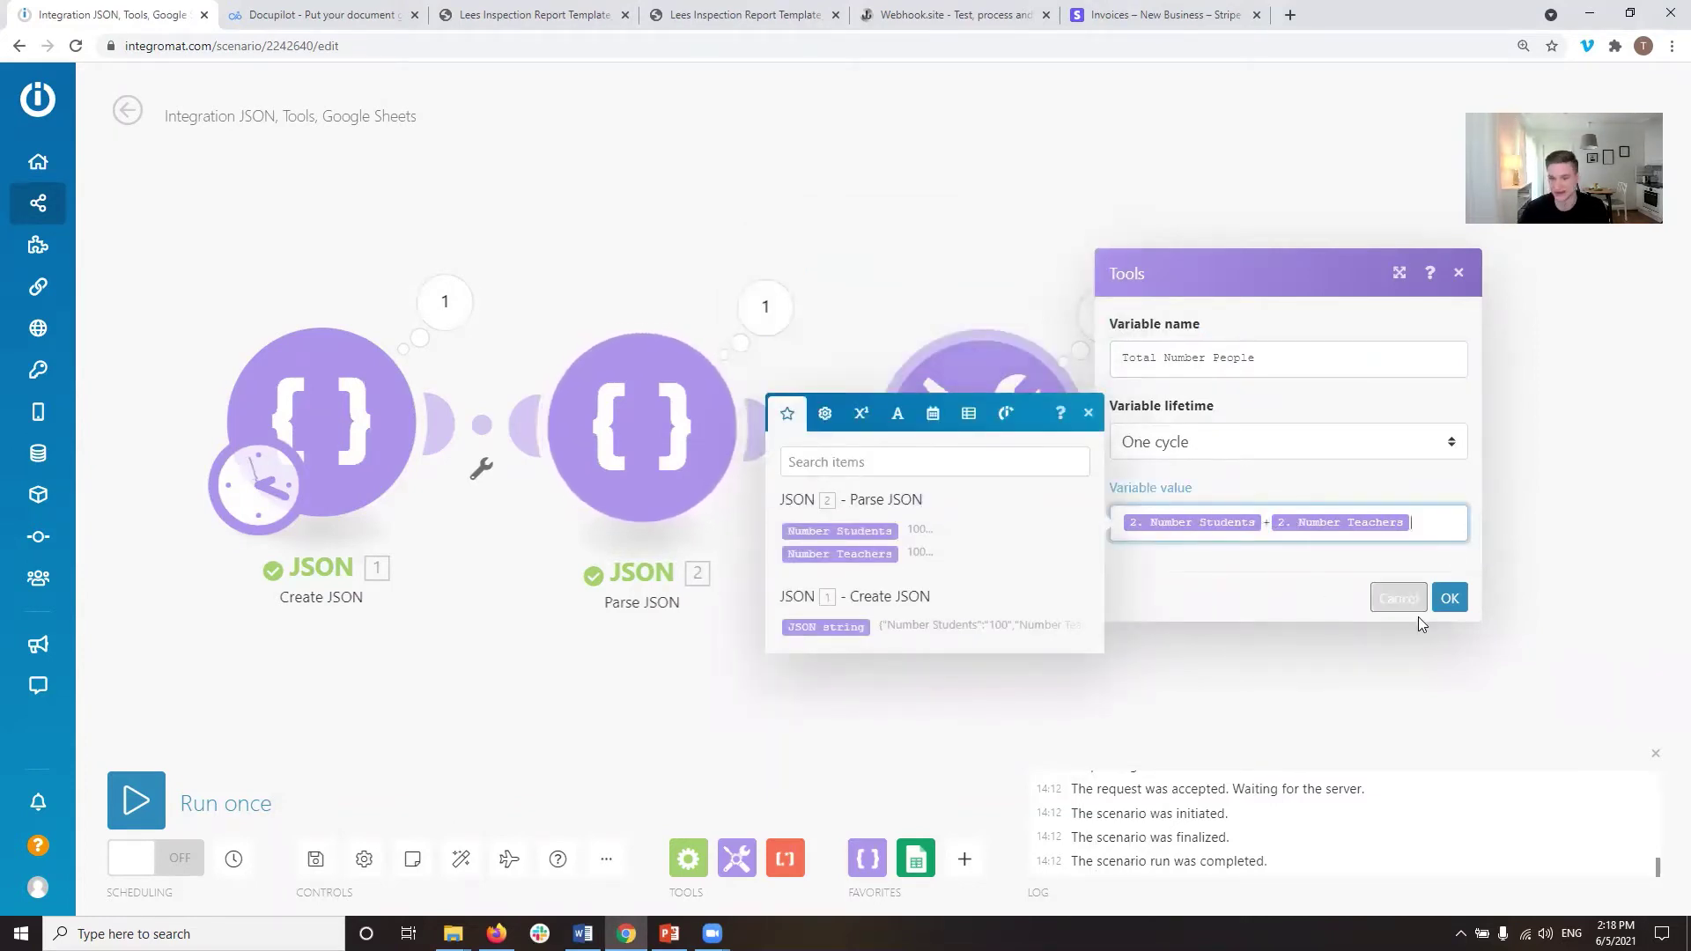
pyautogui.click(1448, 598)
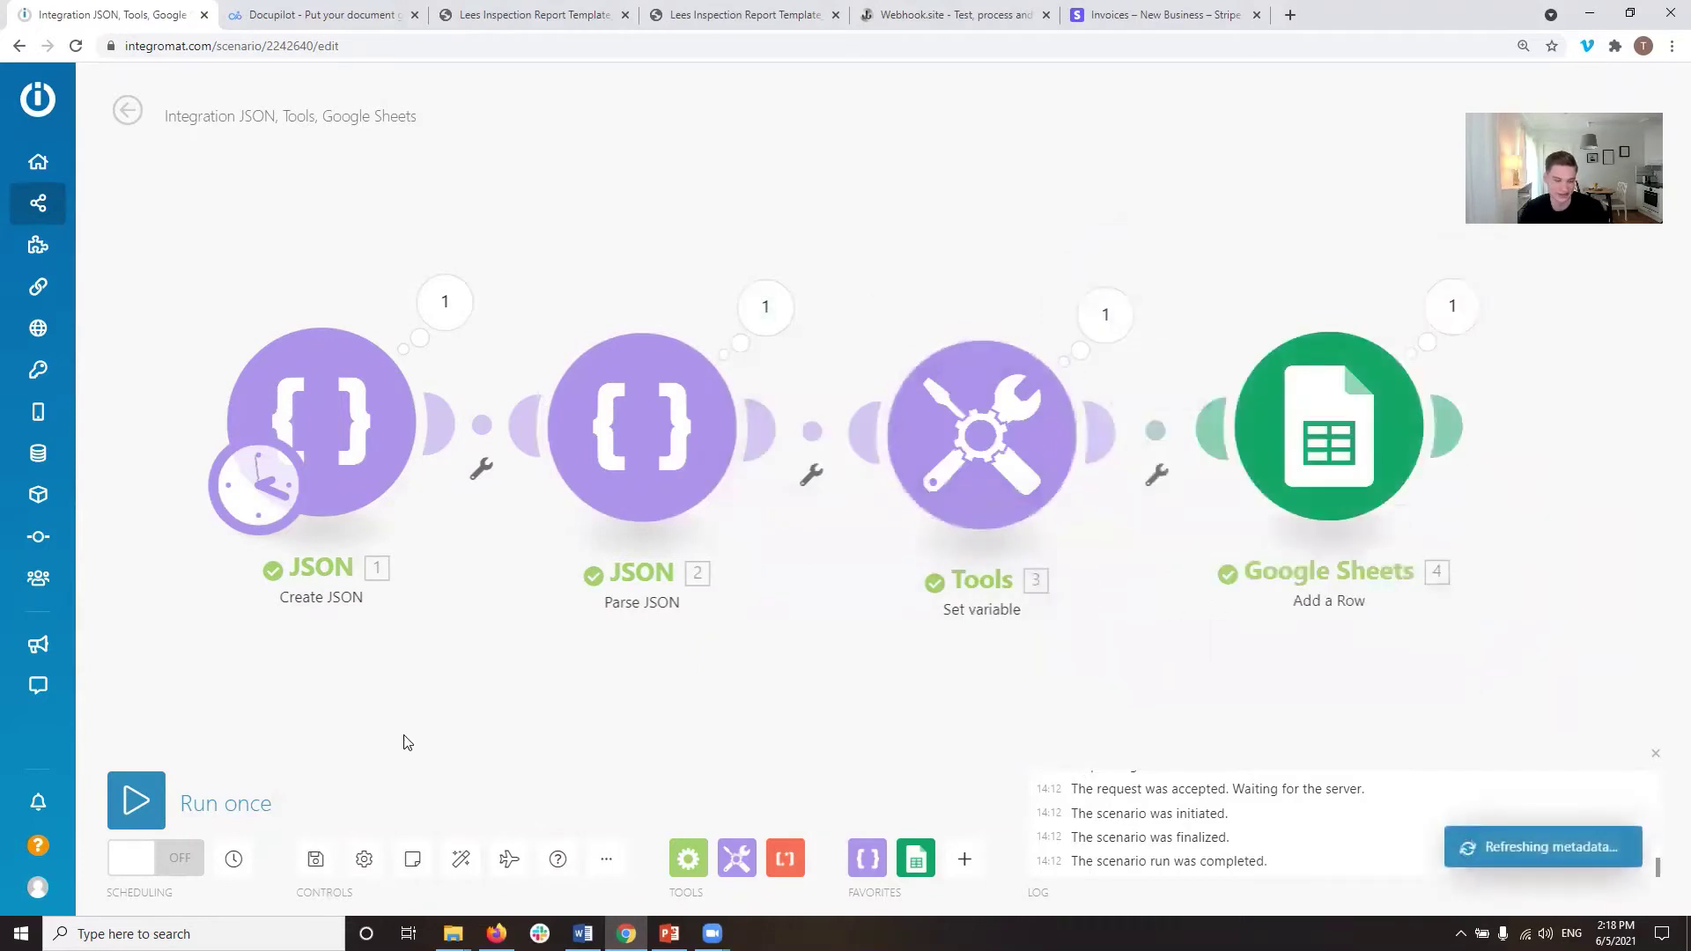
# Step: Run the scenario once and check that Total Number People outputs 100+100
pyautogui.click(230, 806)
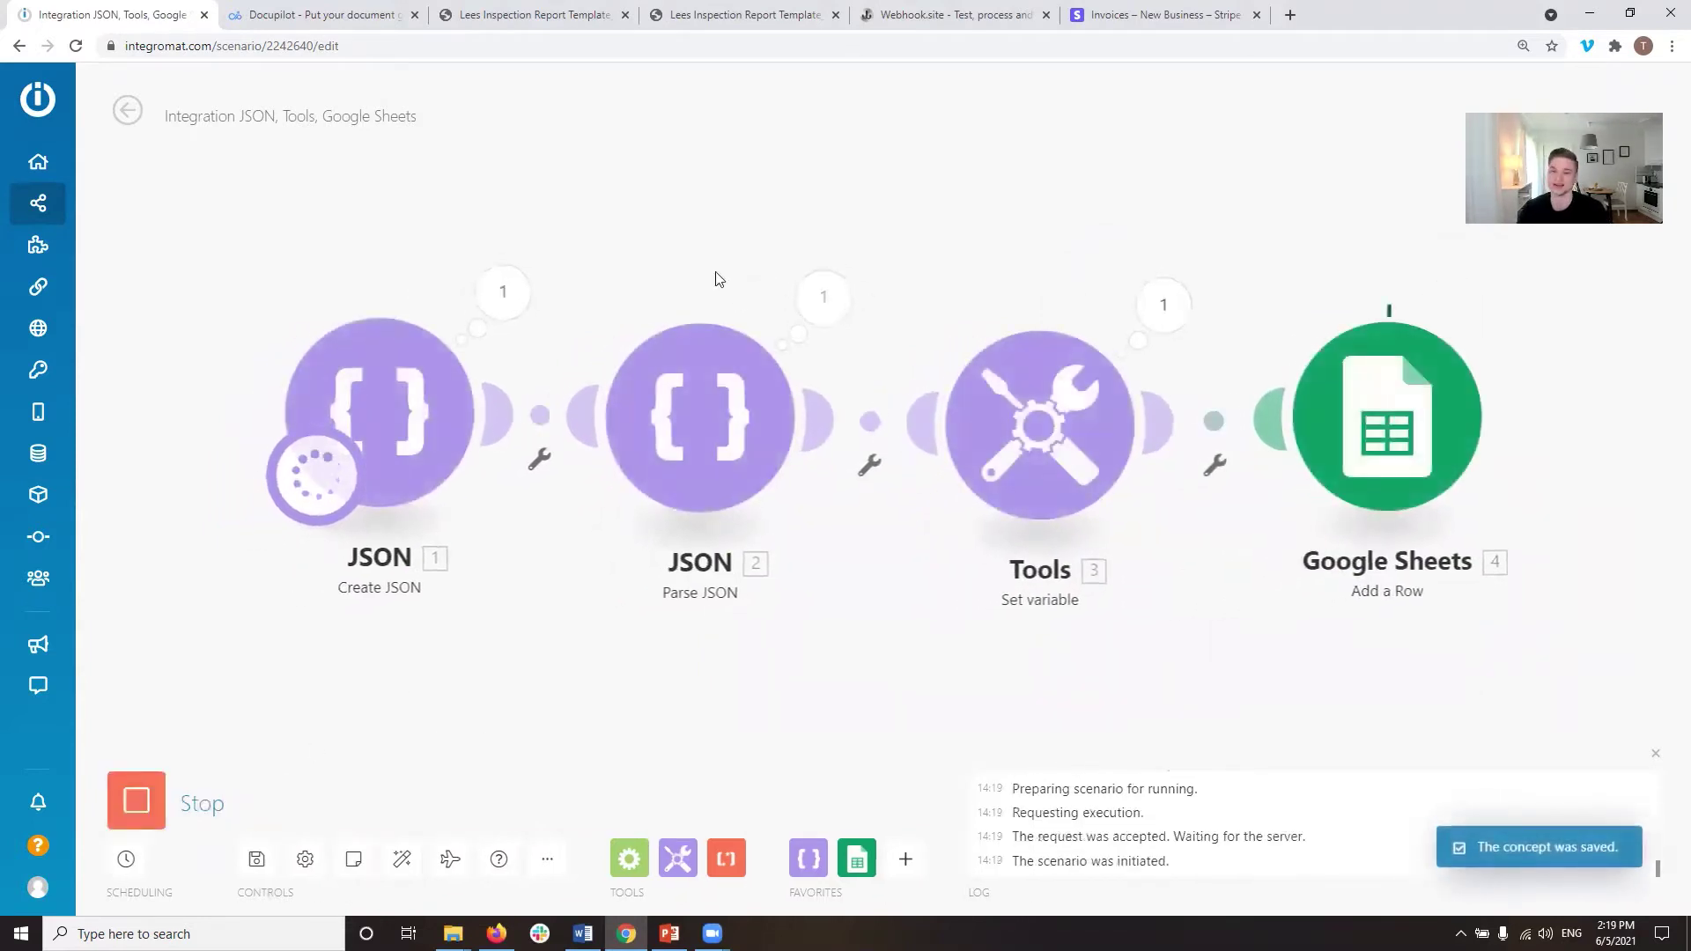
pyautogui.click(1169, 302)
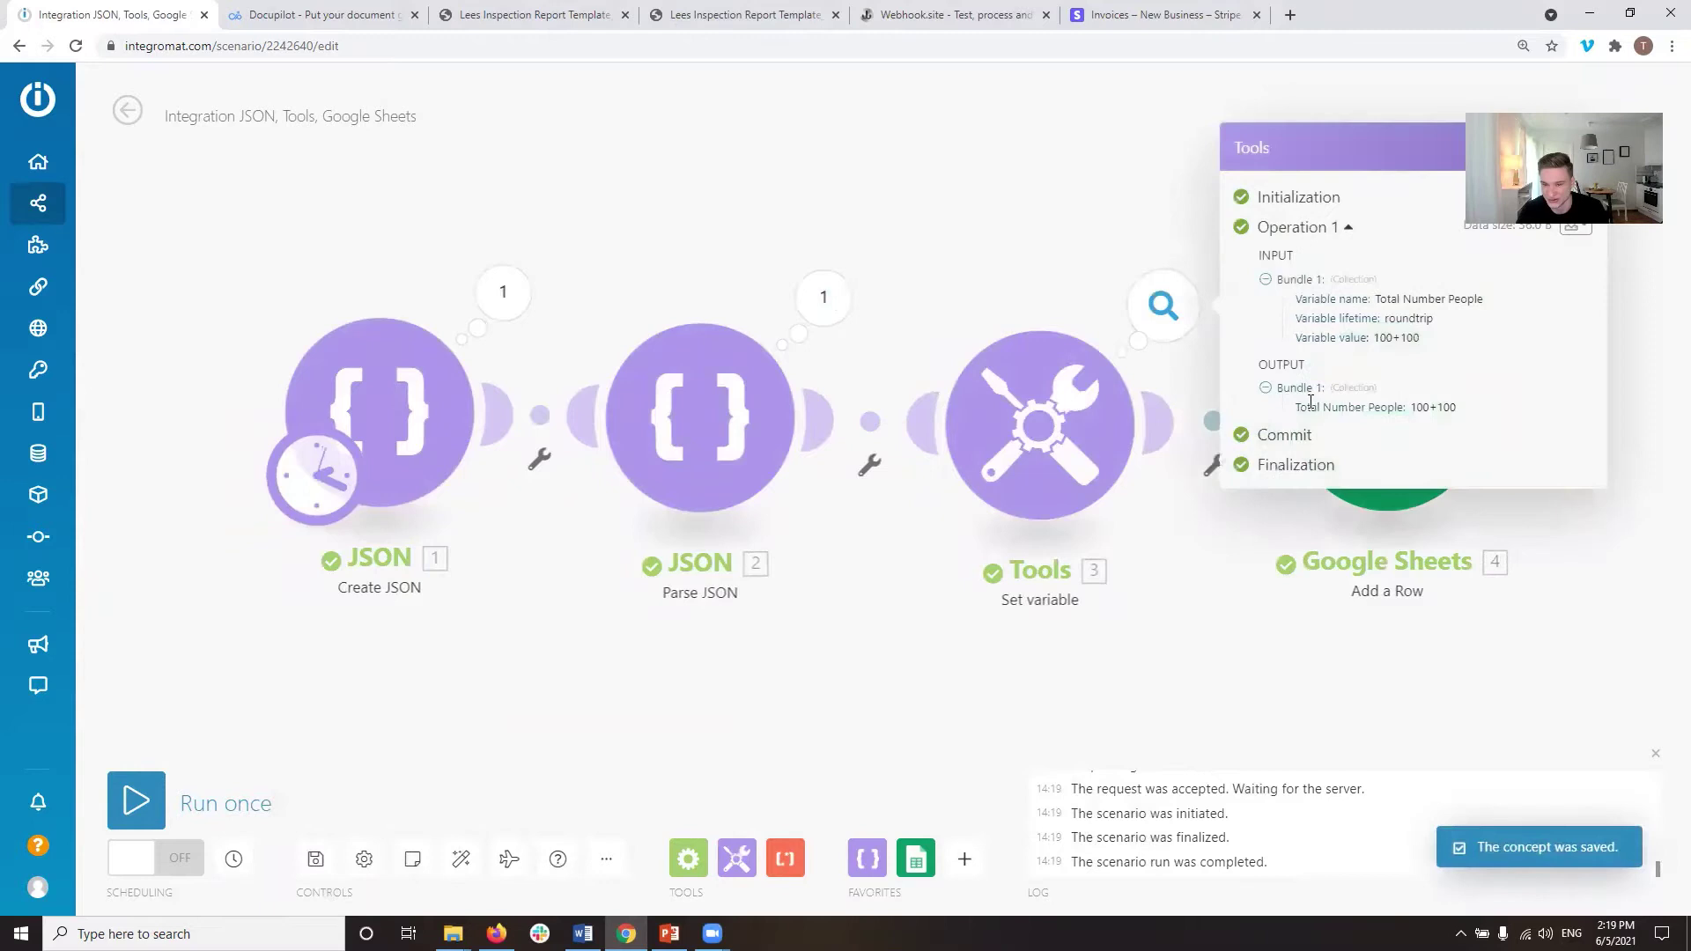
pyautogui.moveTo(1462, 408); pyautogui.dragTo(1399, 407)
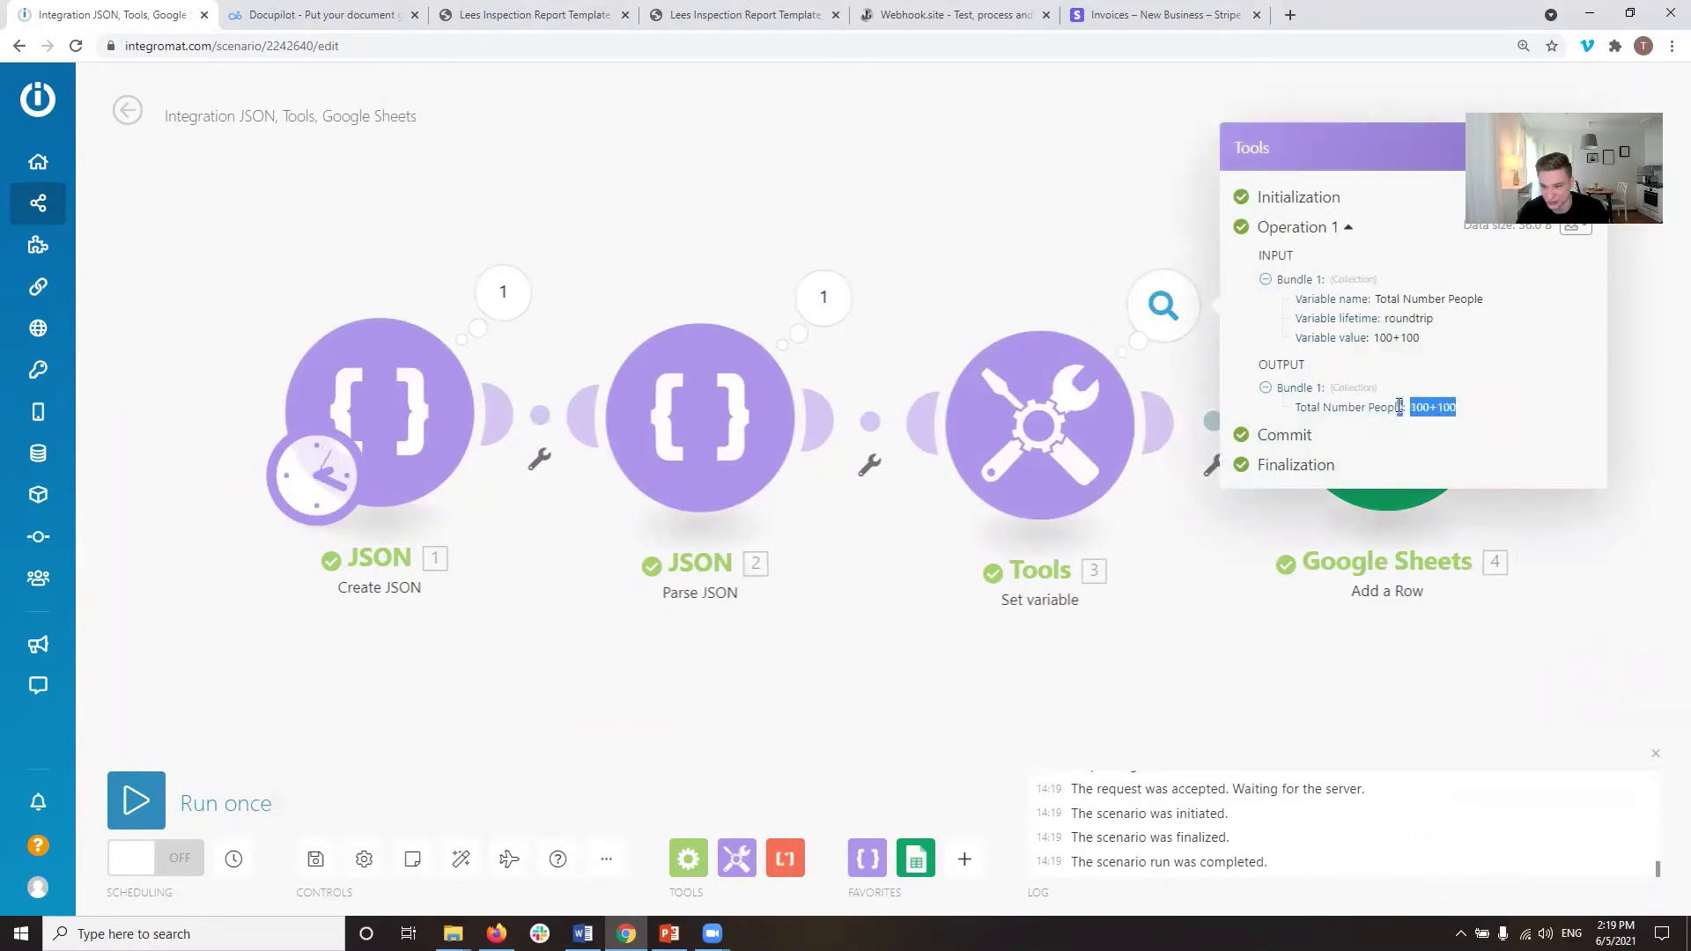
pyautogui.click(1304, 651)
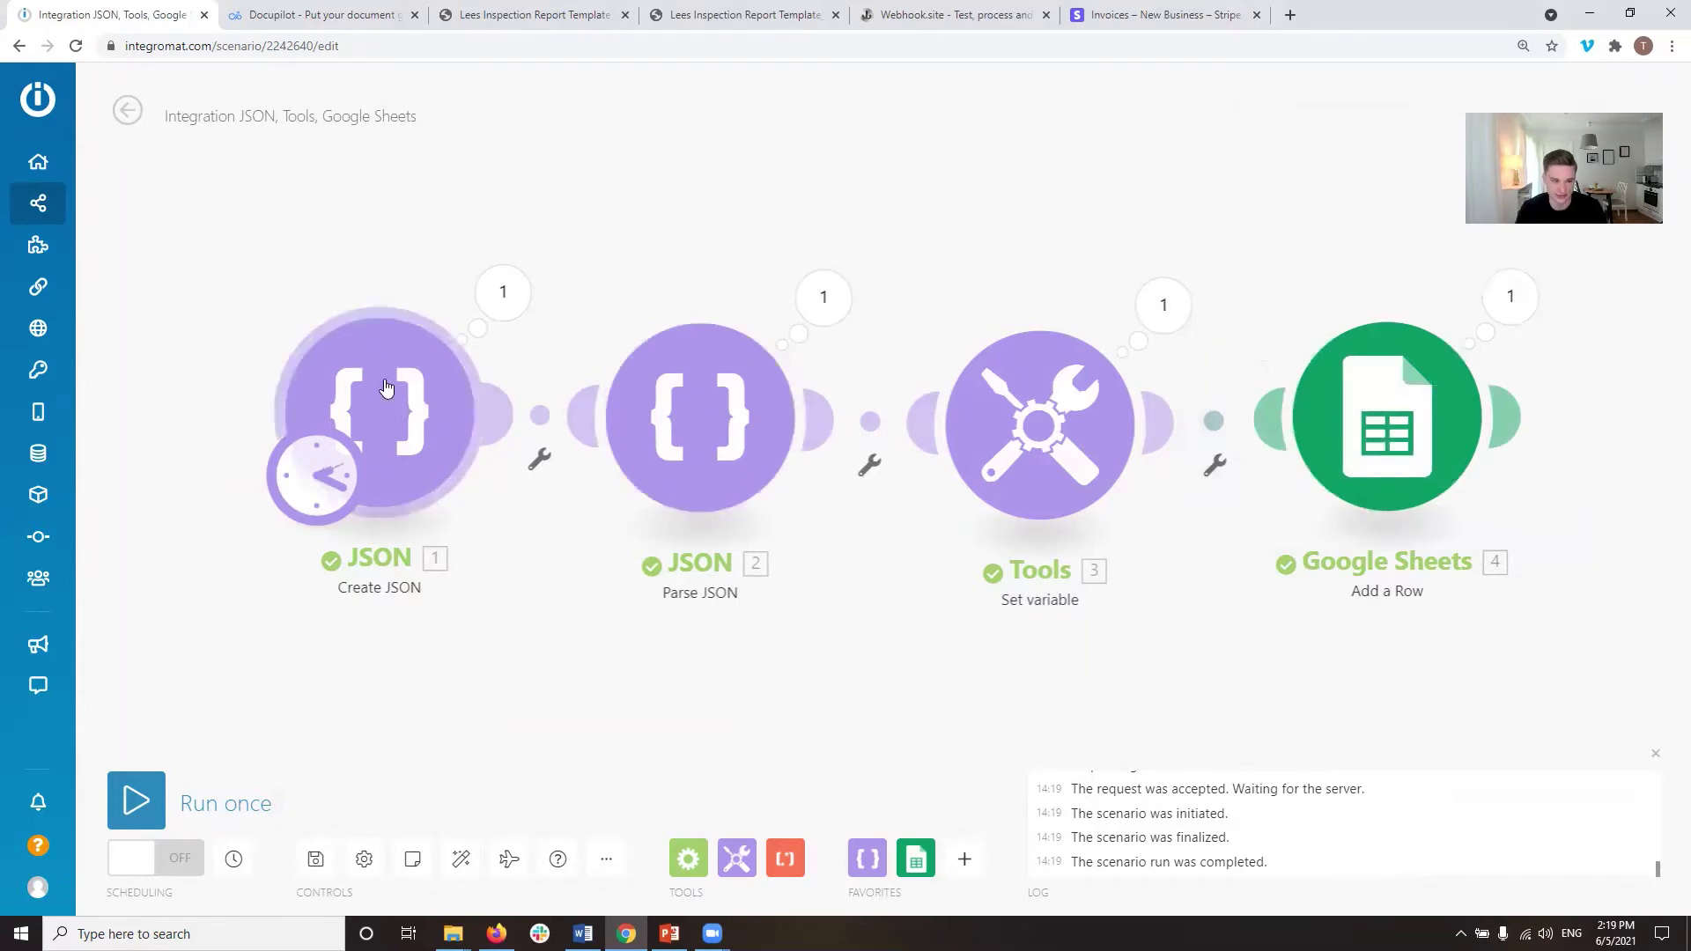
# Step: Compare the Parse JSON output with the Create JSON settings, where both numbers are 100
pyautogui.click(422, 401)
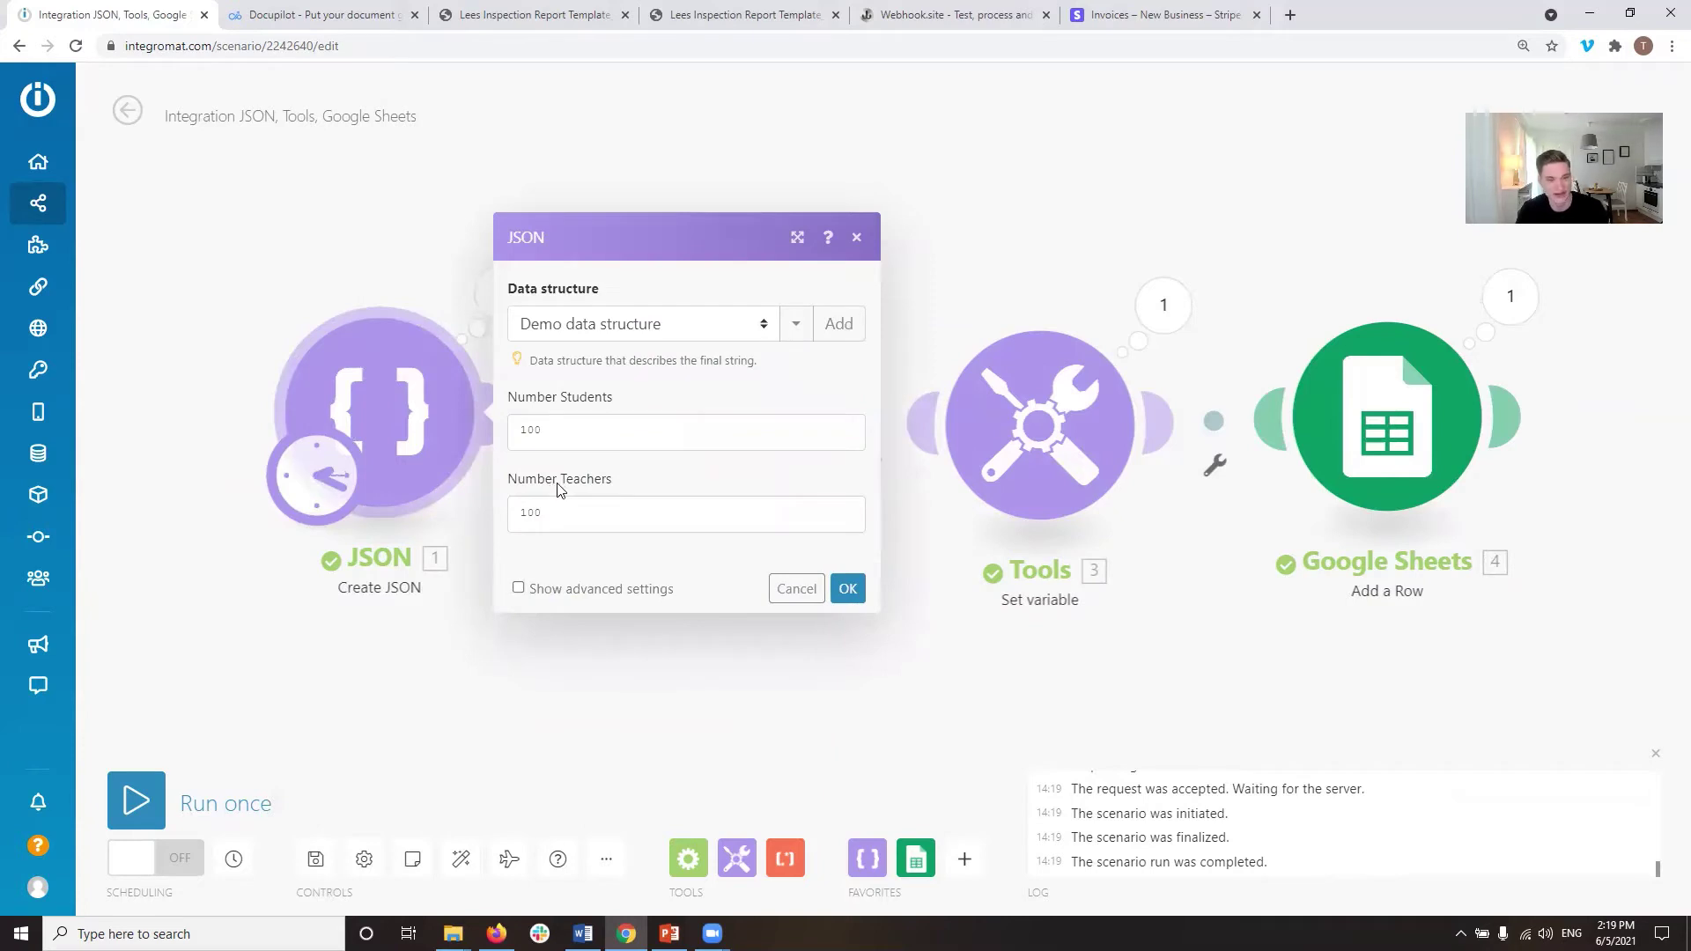
pyautogui.click(515, 634)
pyautogui.click(810, 310)
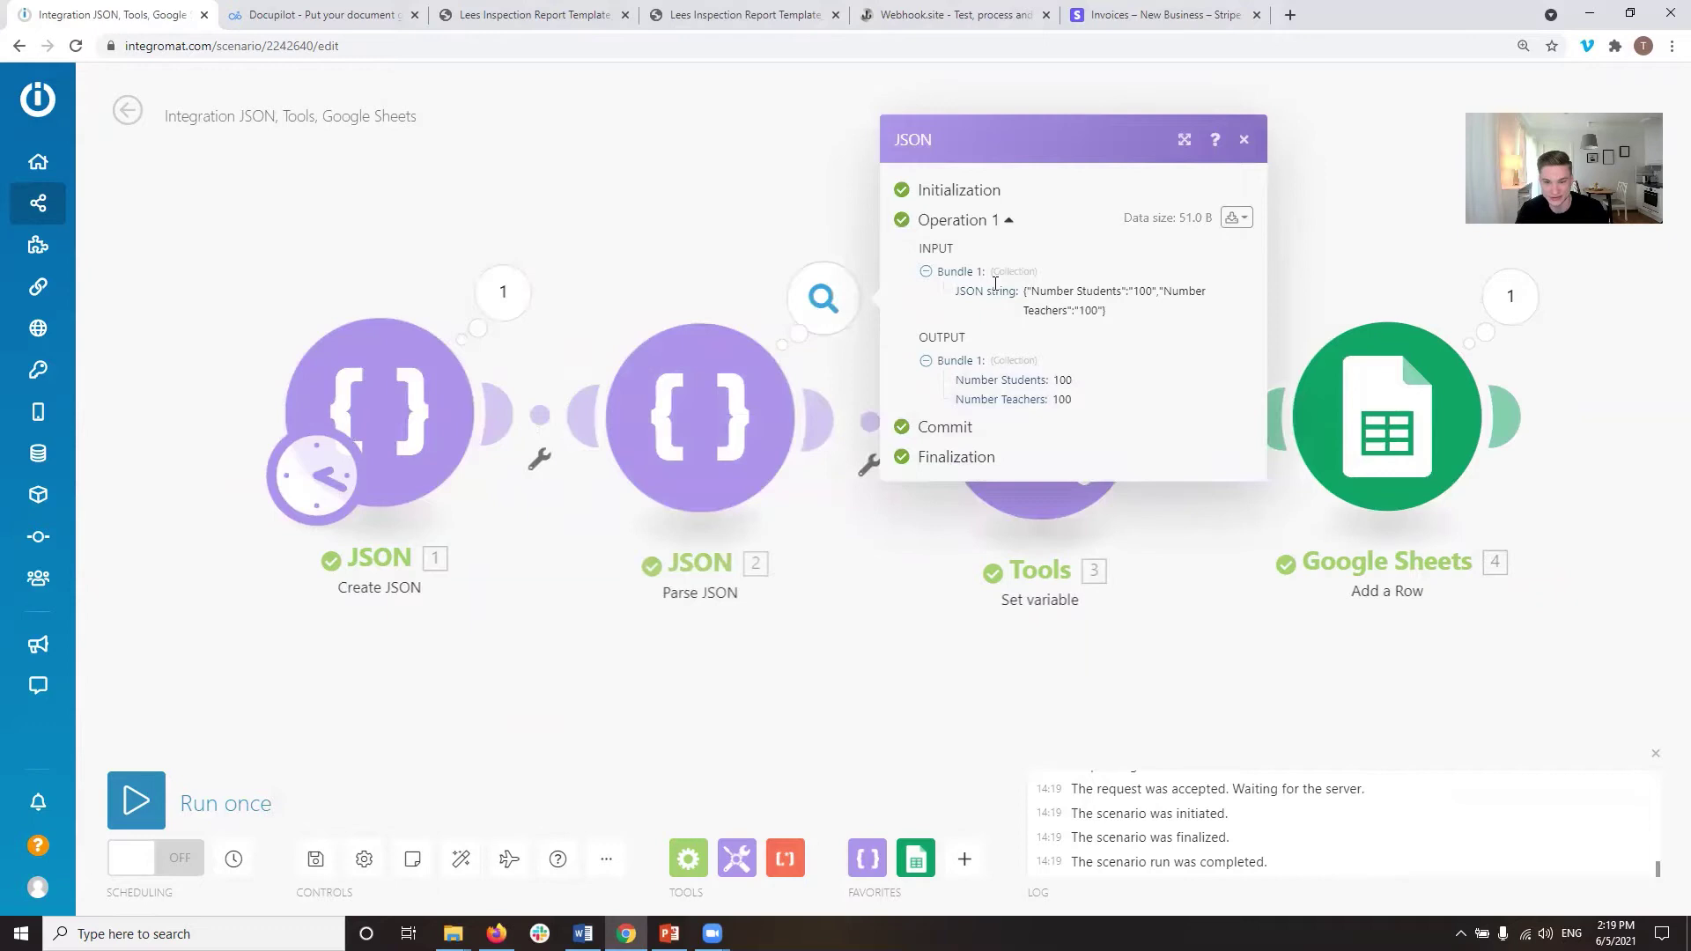
pyautogui.moveTo(975, 295); pyautogui.dragTo(1126, 291)
pyautogui.click(1081, 307)
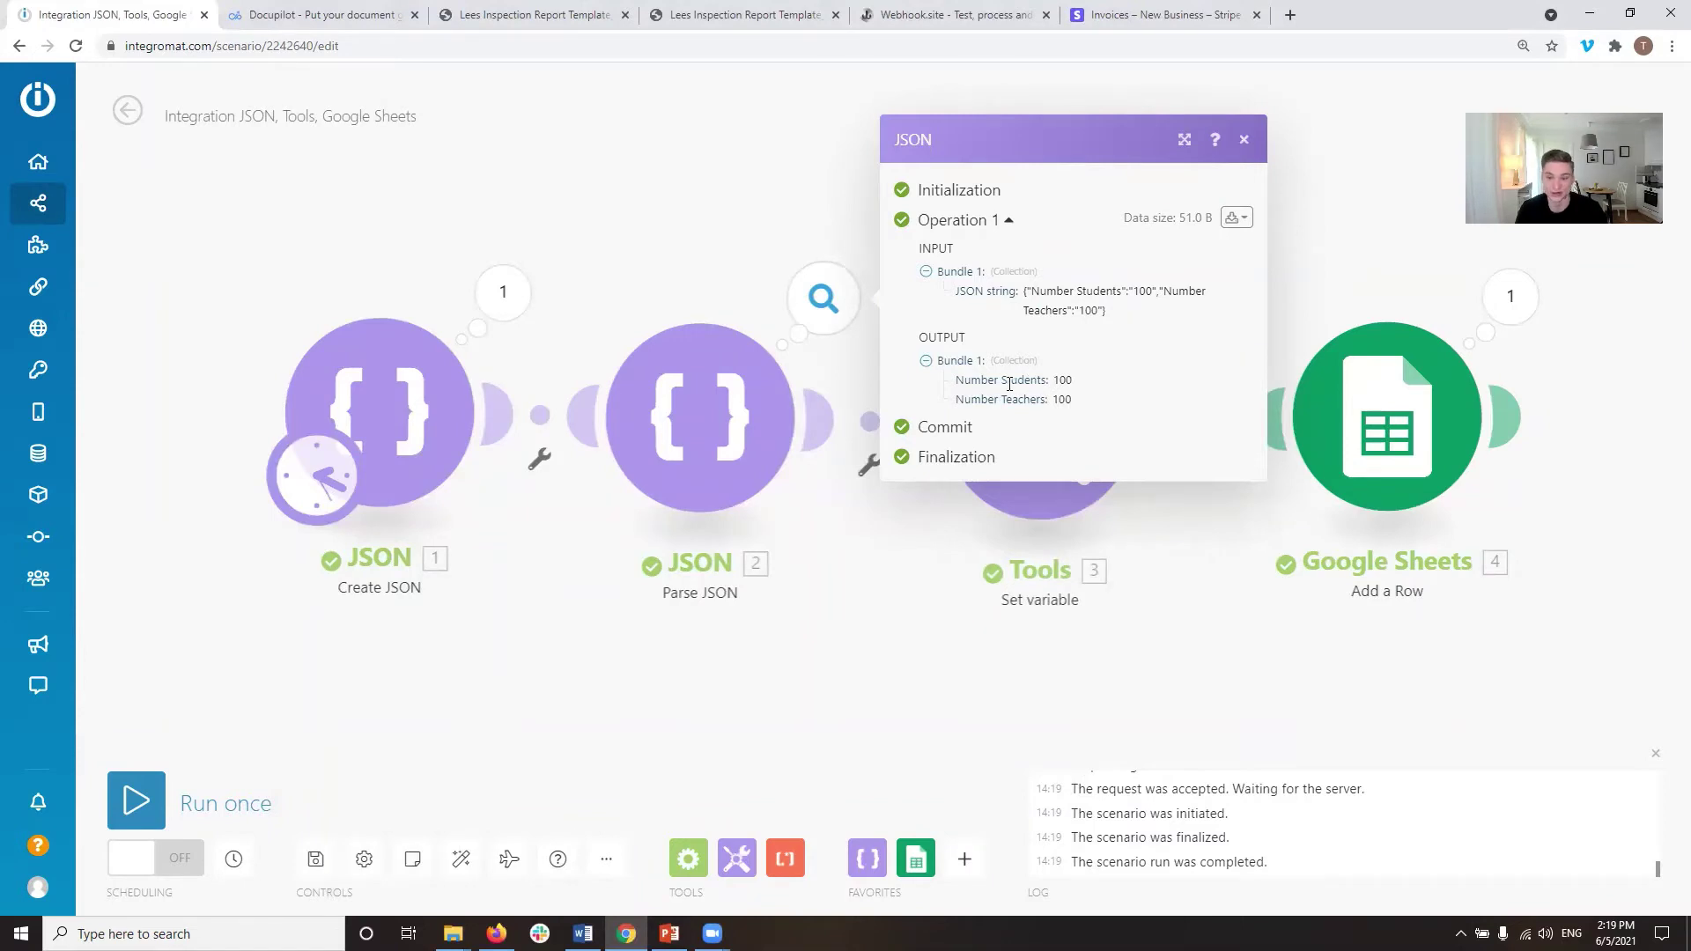
pyautogui.moveTo(1009, 383); pyautogui.dragTo(1092, 395)
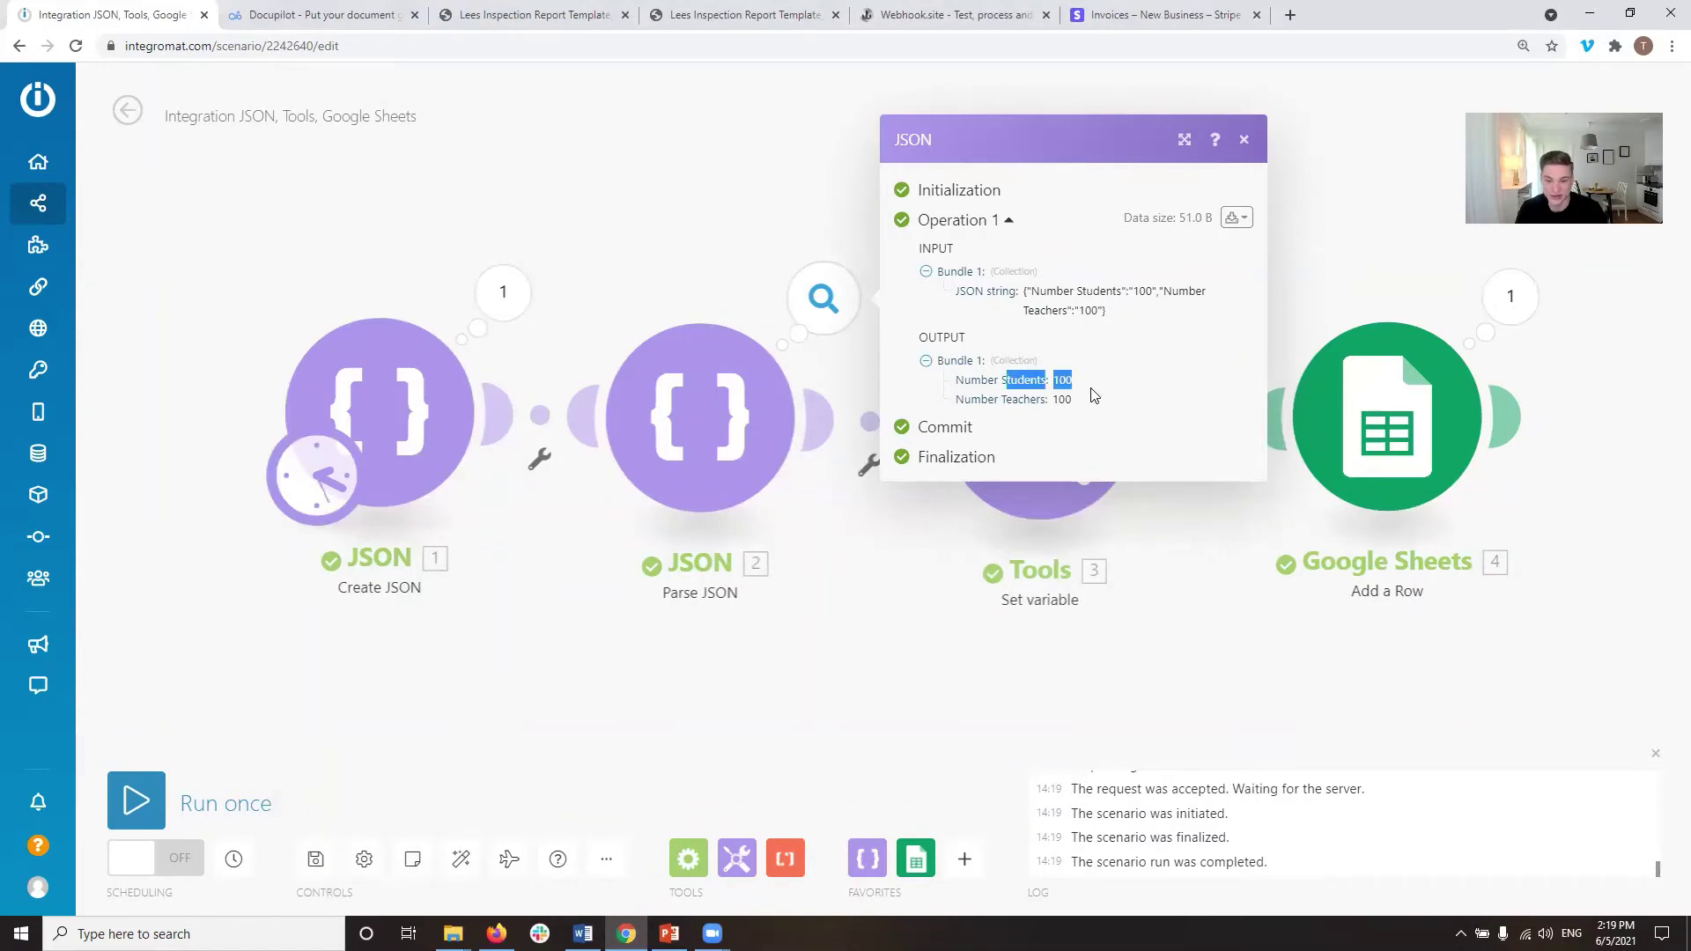
pyautogui.click(862, 668)
# Step: Open the Demo data structure from the Create JSON module for editing
pyautogui.click(369, 416)
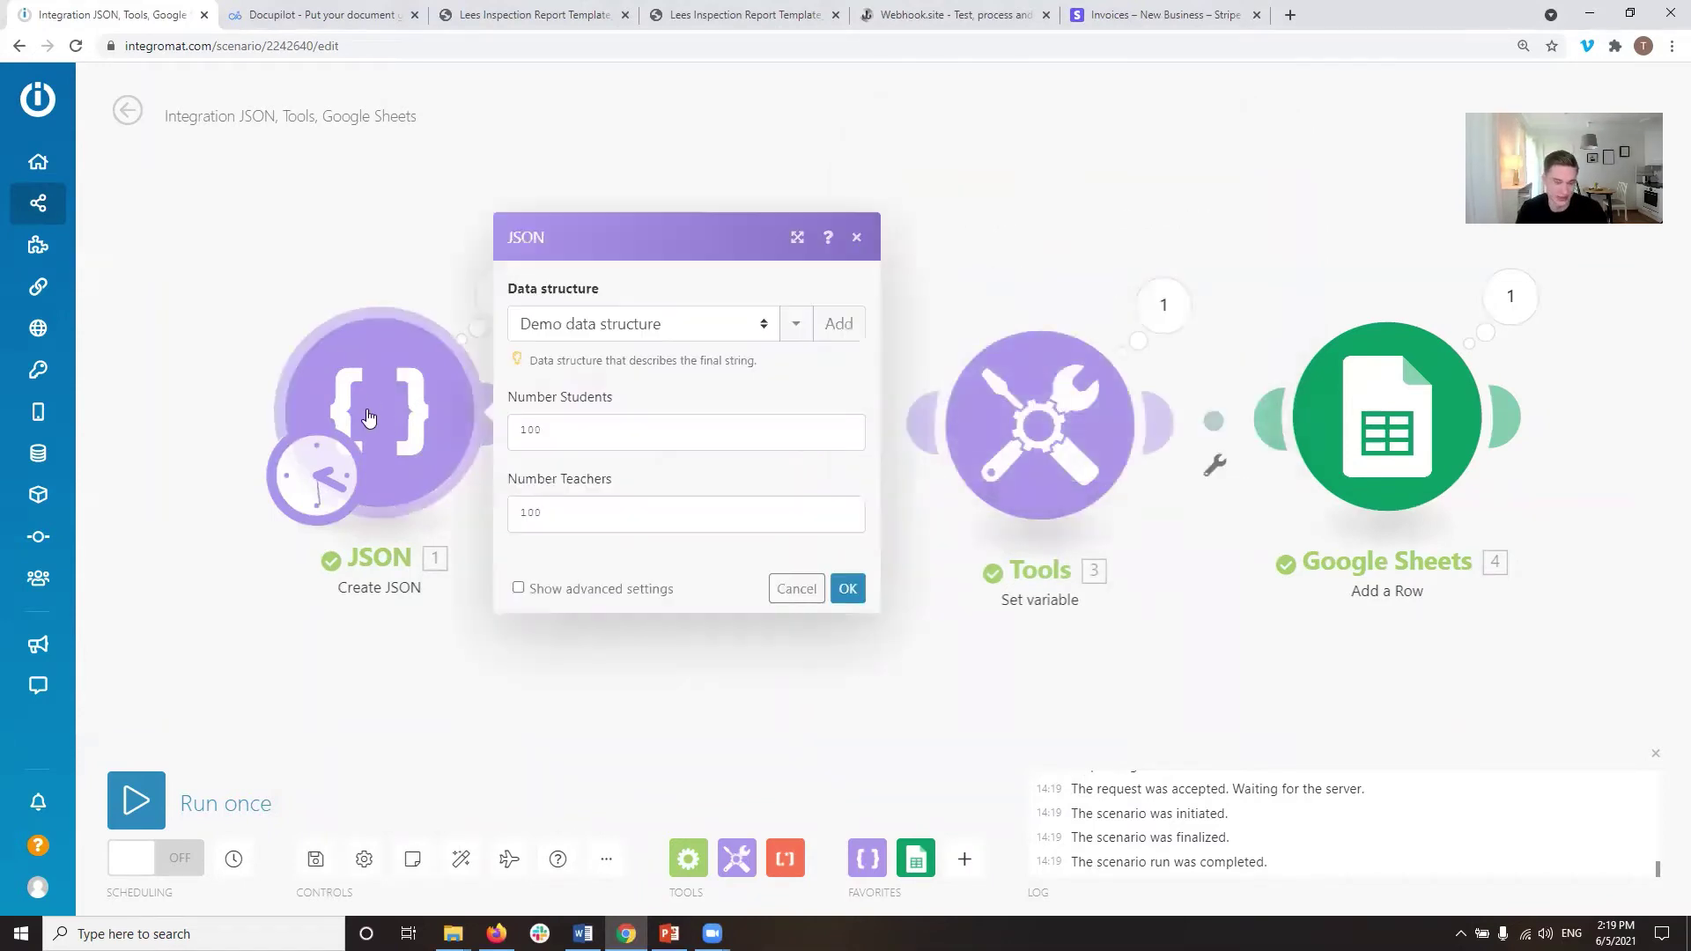
pyautogui.click(795, 327)
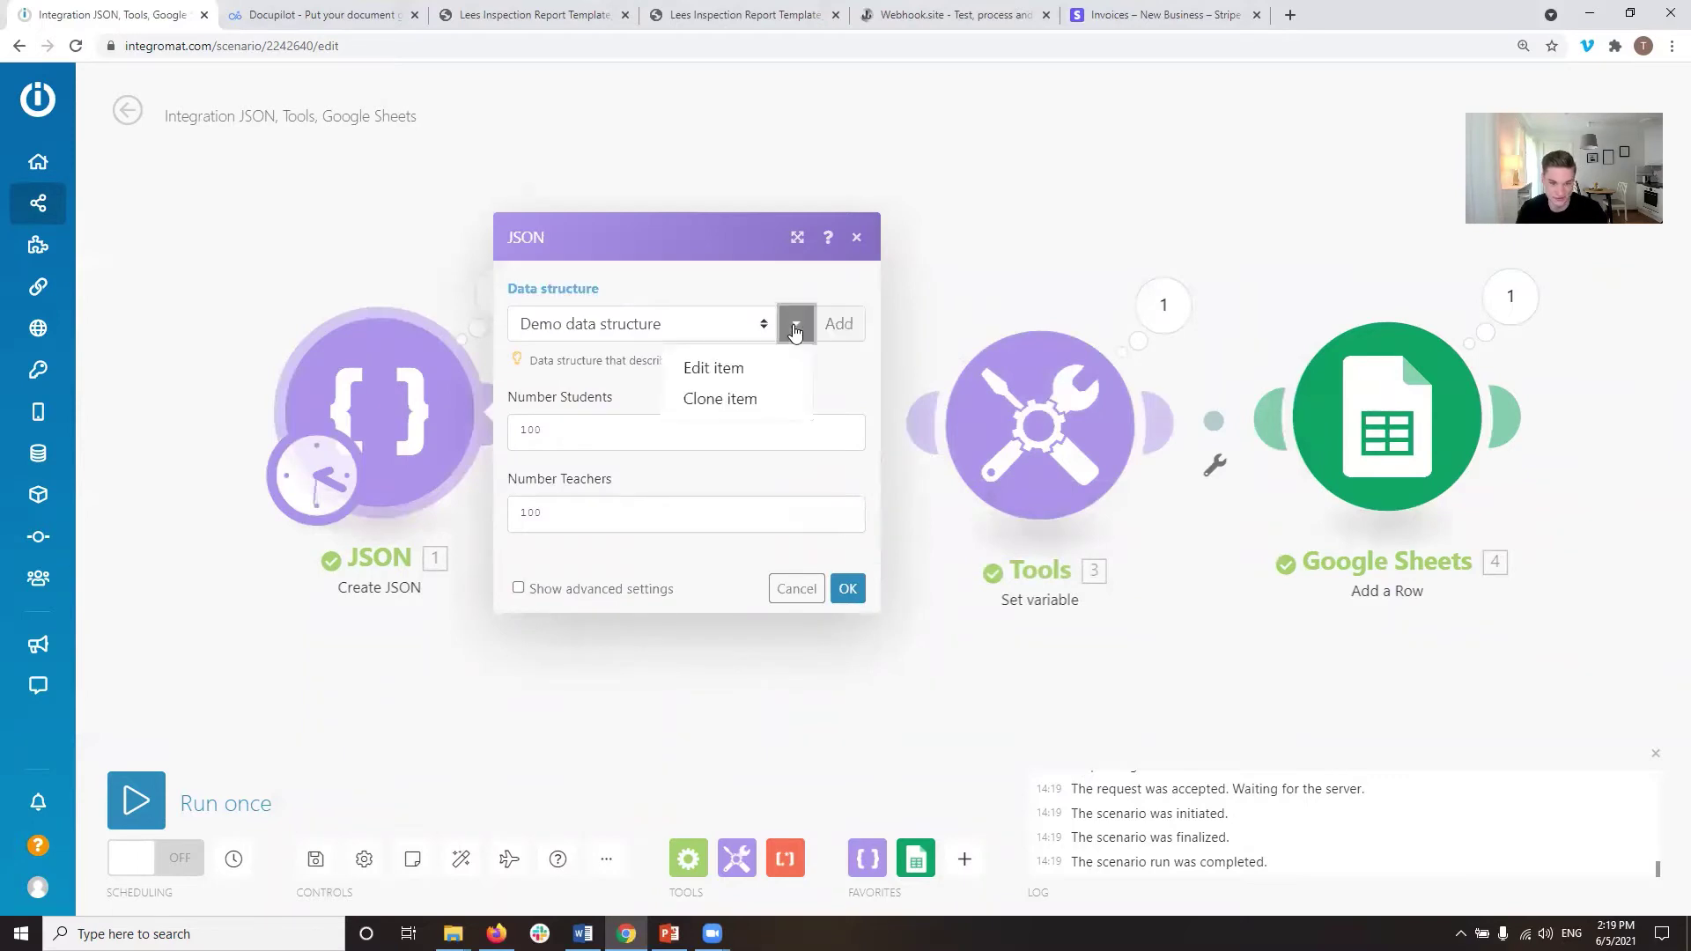
pyautogui.click(729, 368)
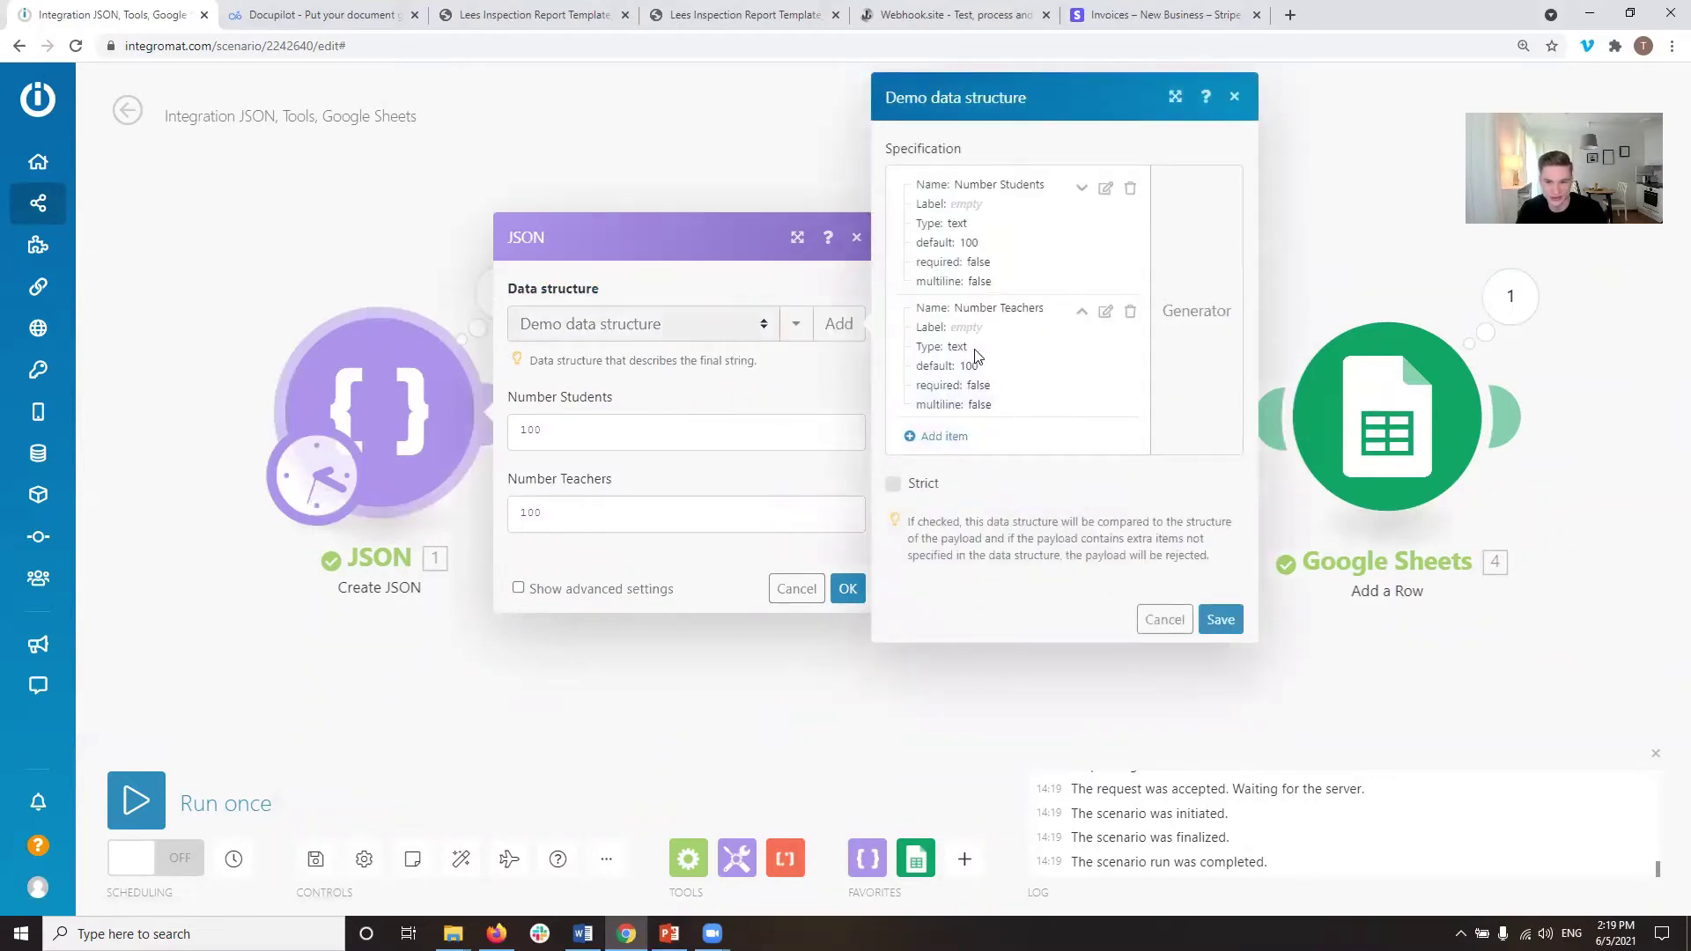
pyautogui.click(915, 353)
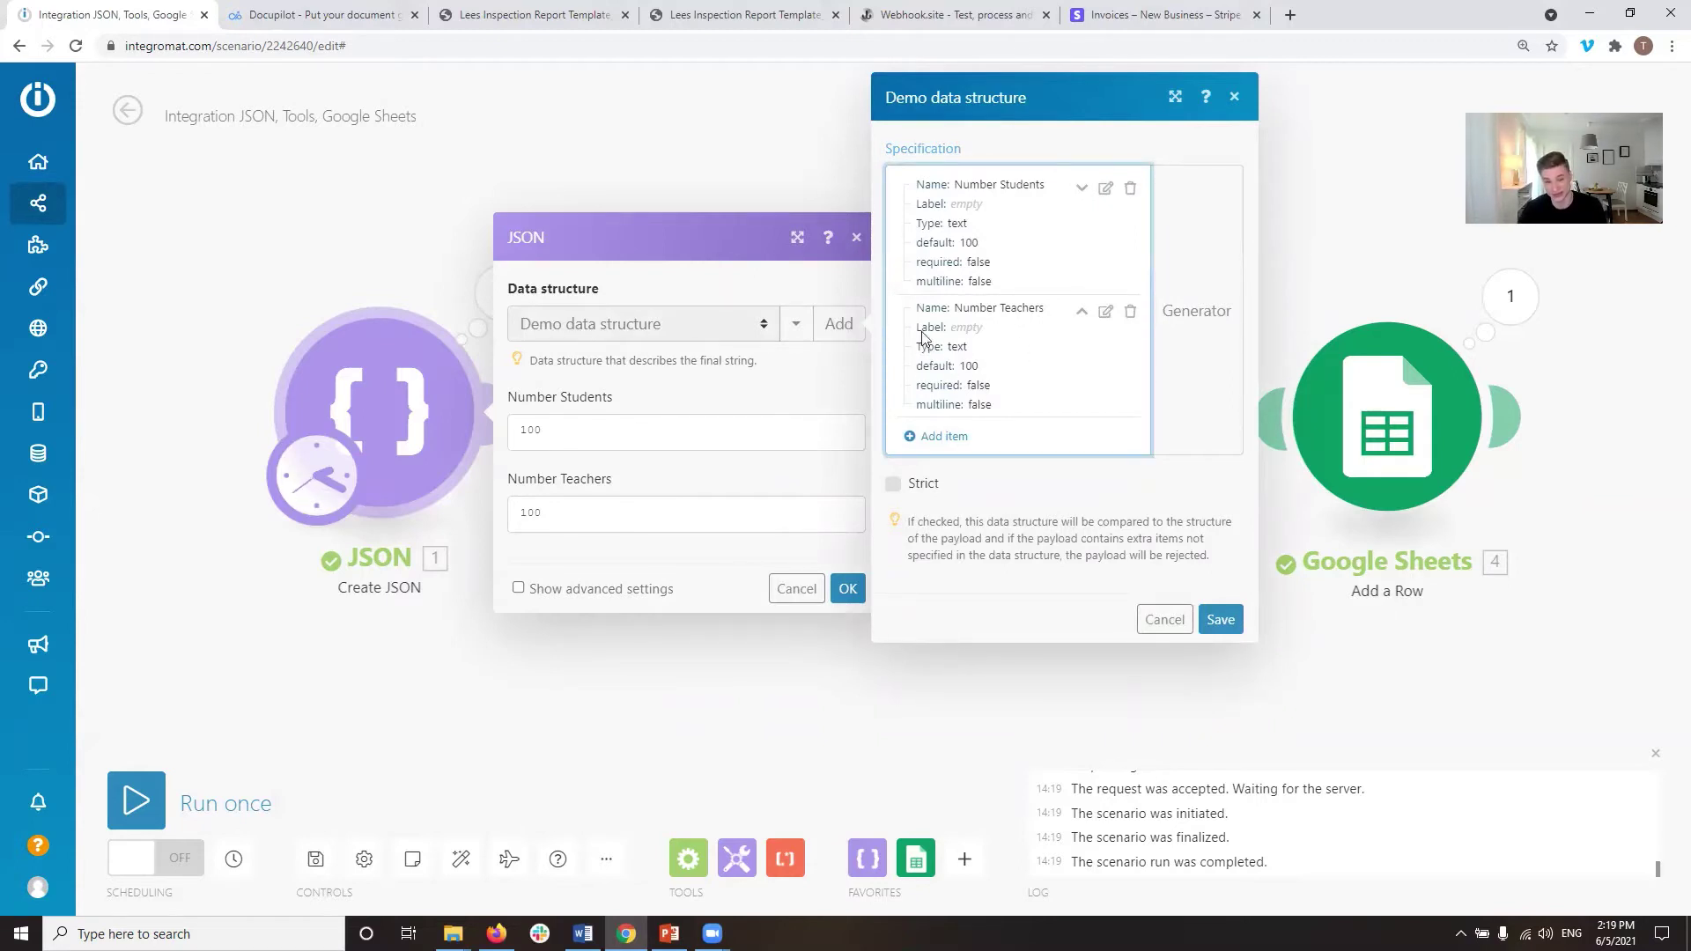
# Step: Set the Number Teachers field type to Text and save the Demo data structure
pyautogui.click(1106, 312)
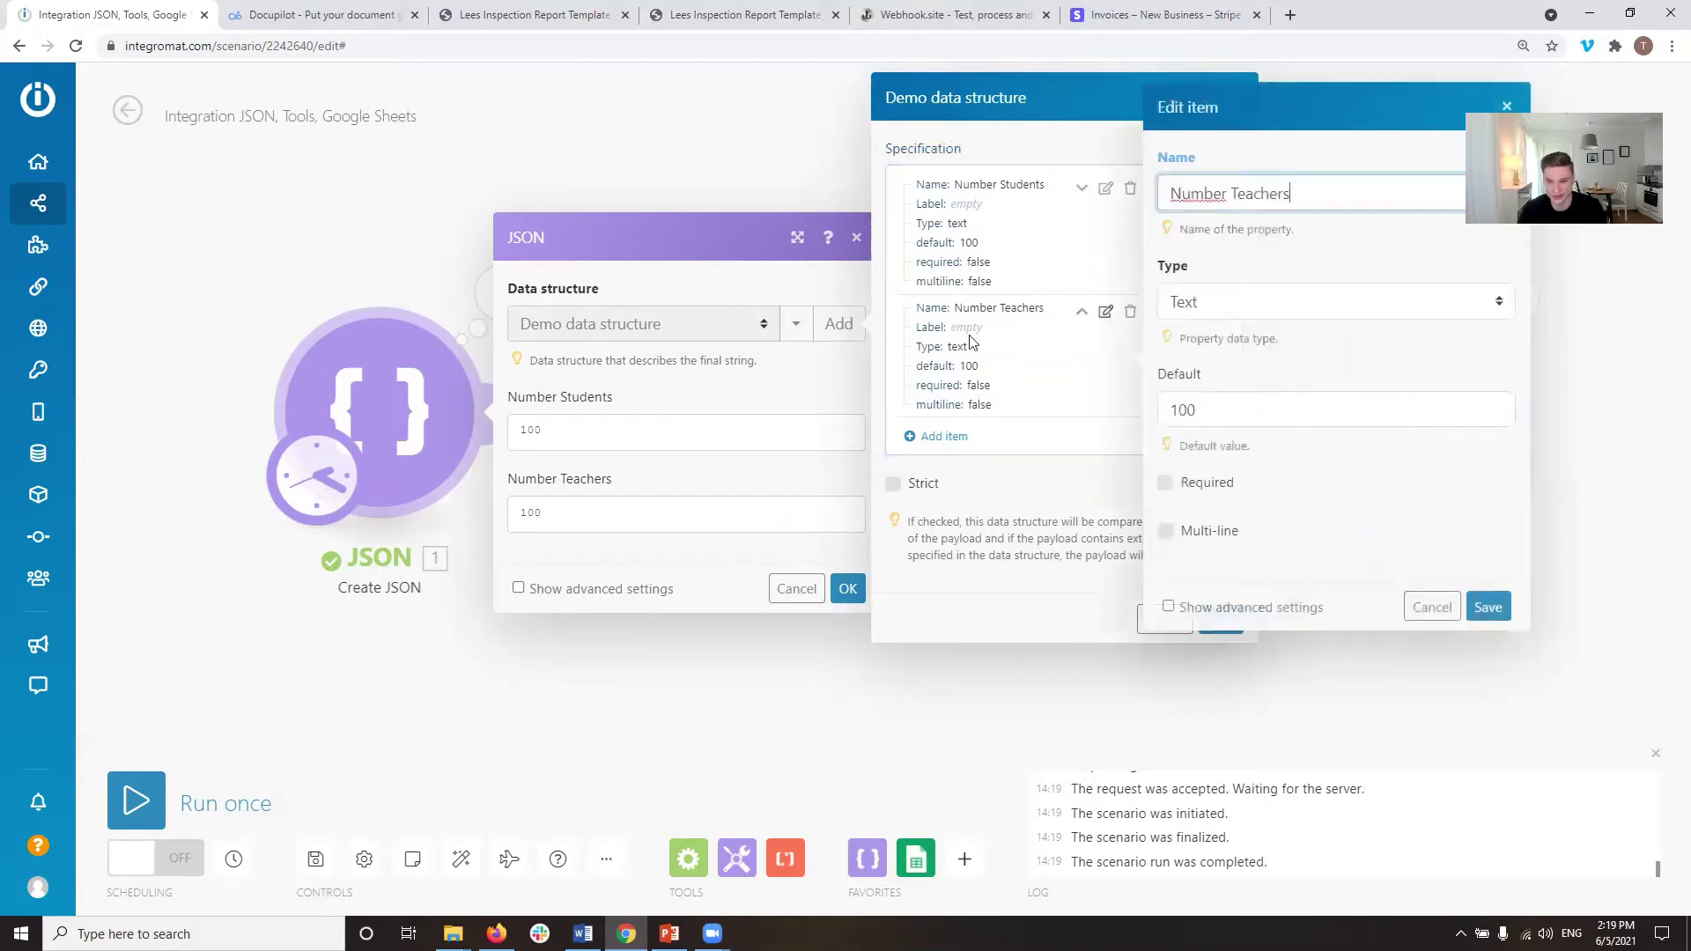
pyautogui.click(1370, 317)
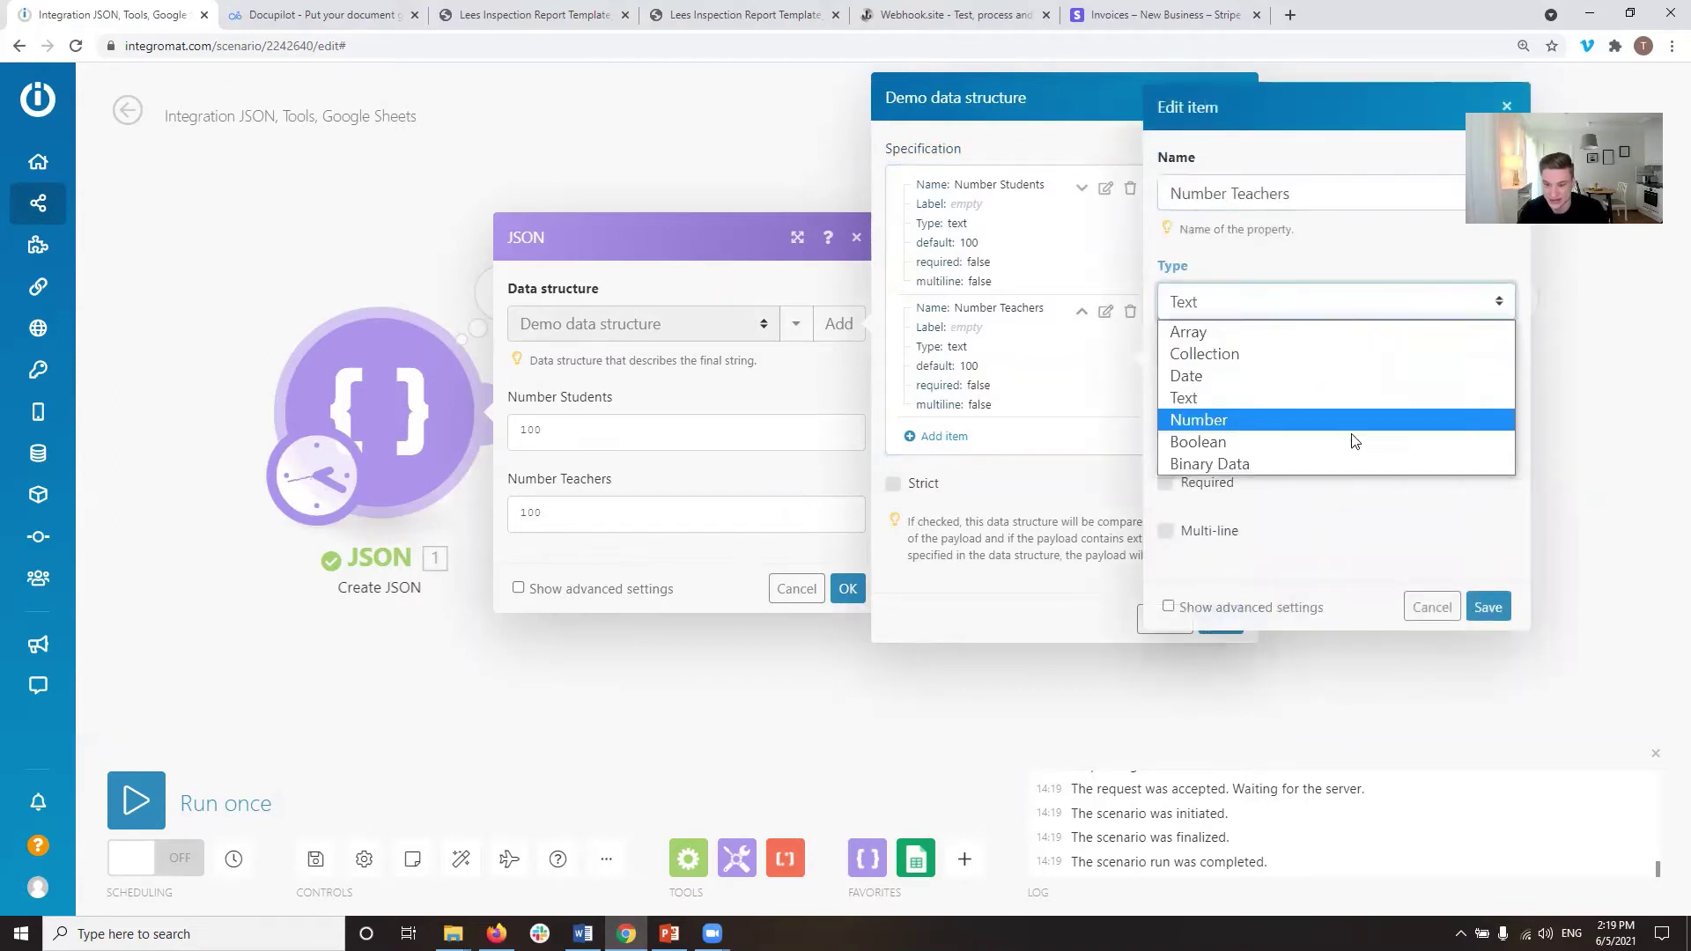
pyautogui.click(1360, 426)
pyautogui.click(1368, 333)
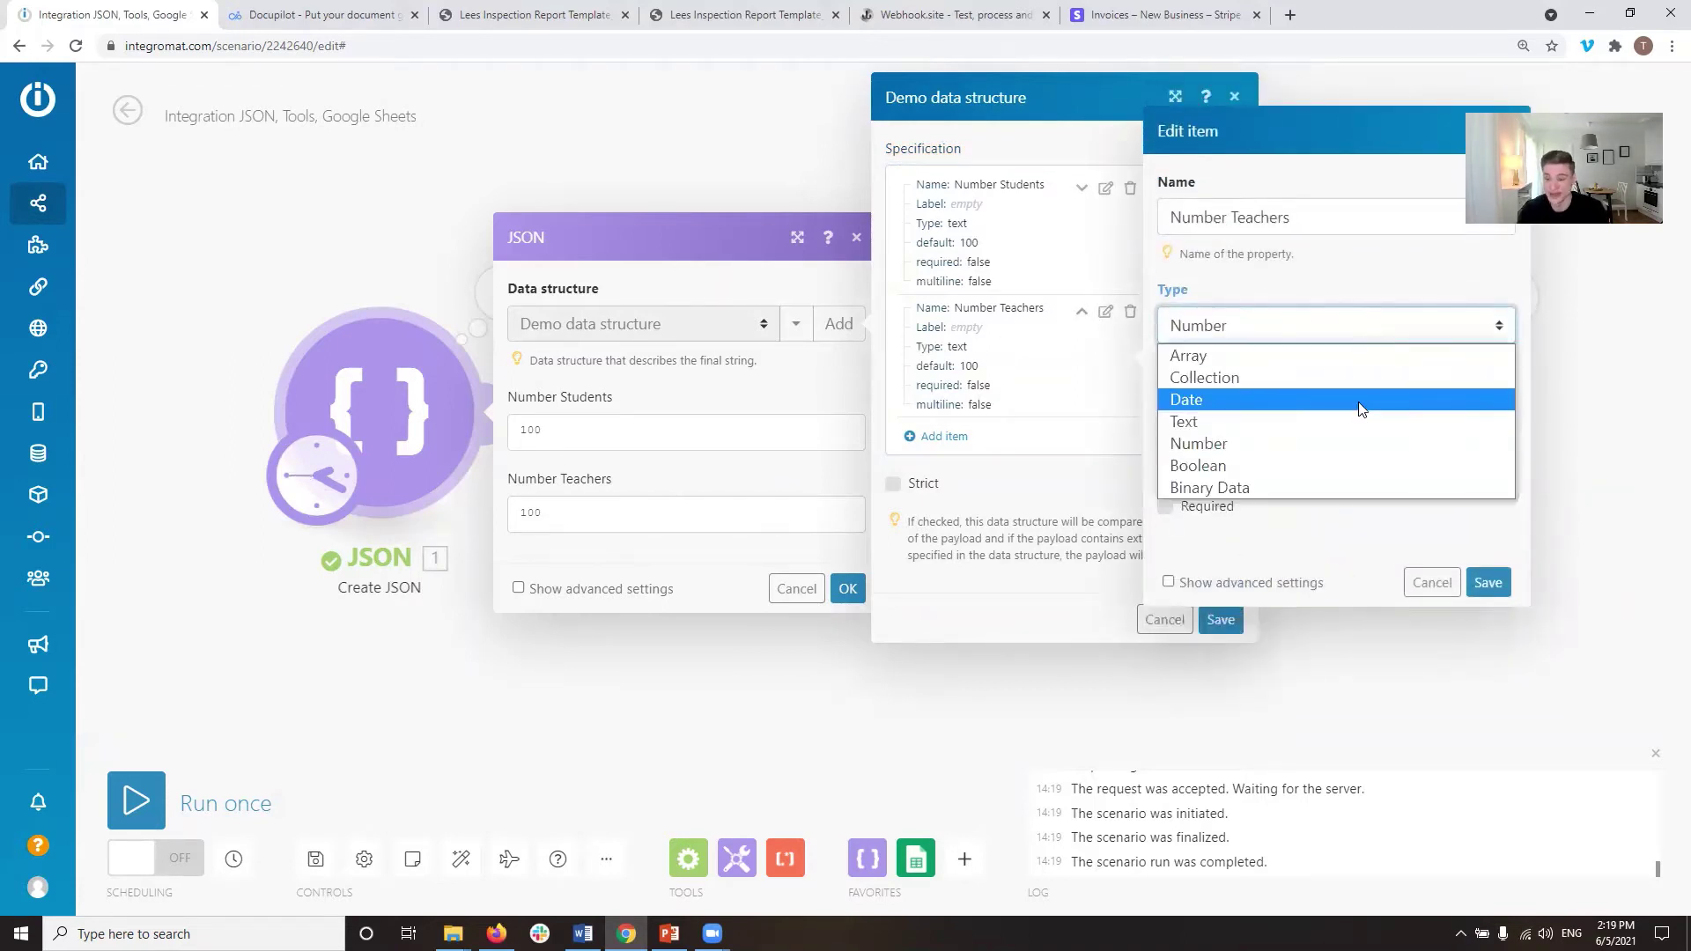
pyautogui.click(1356, 422)
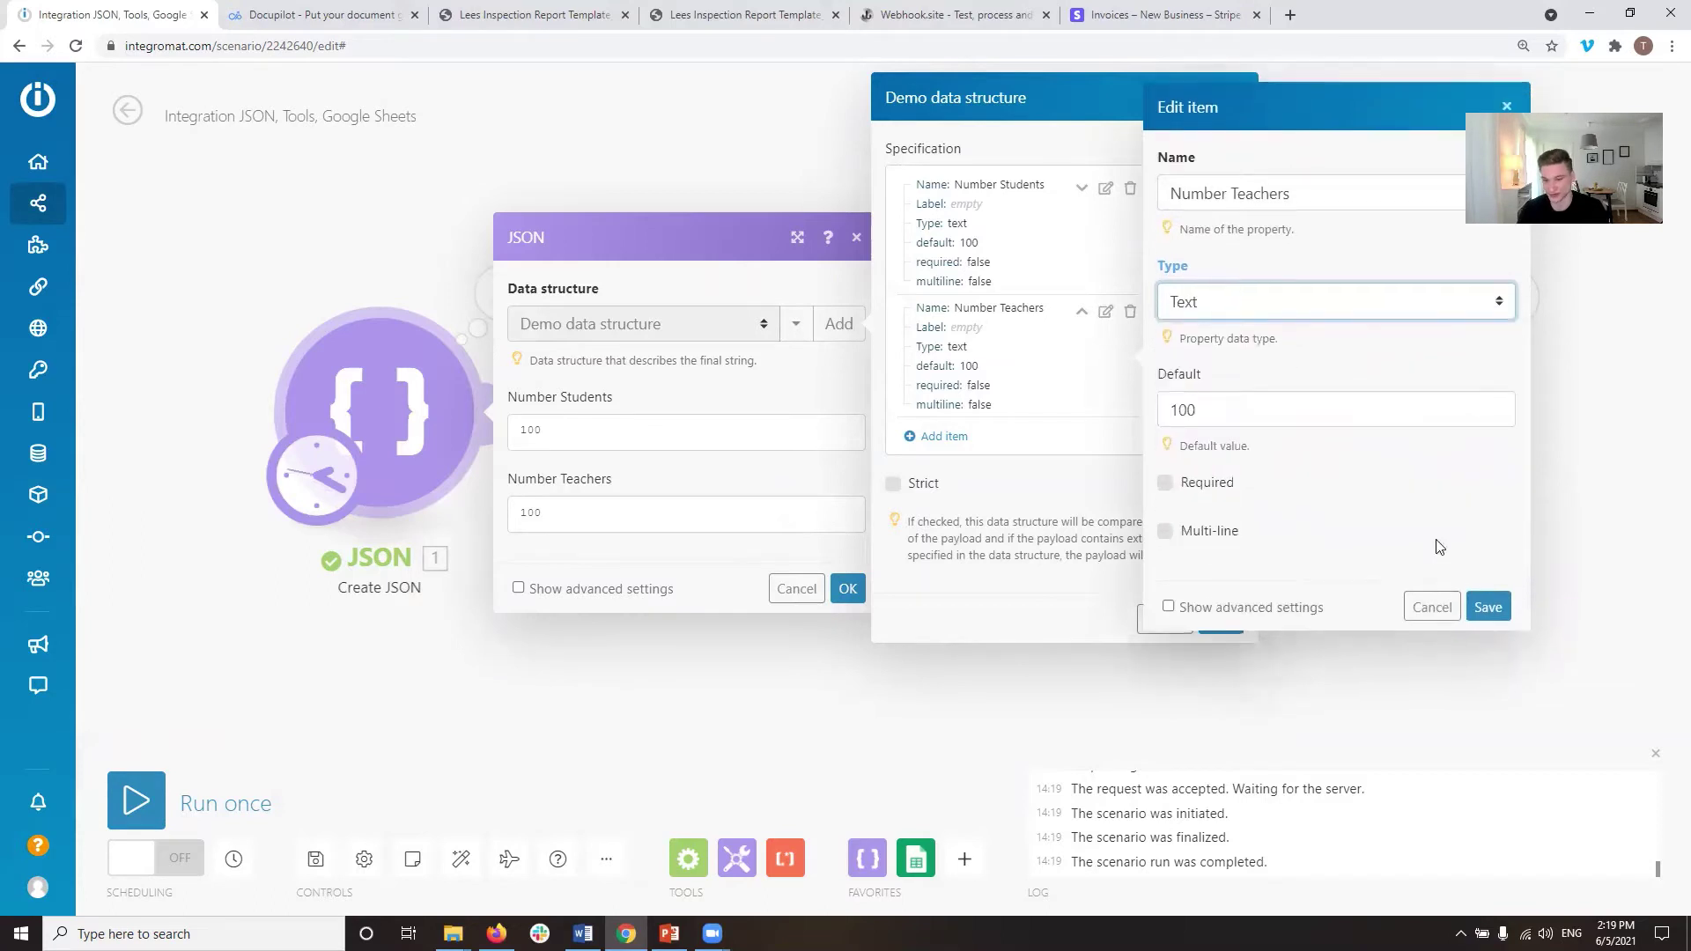
pyautogui.click(1487, 604)
pyautogui.click(1228, 619)
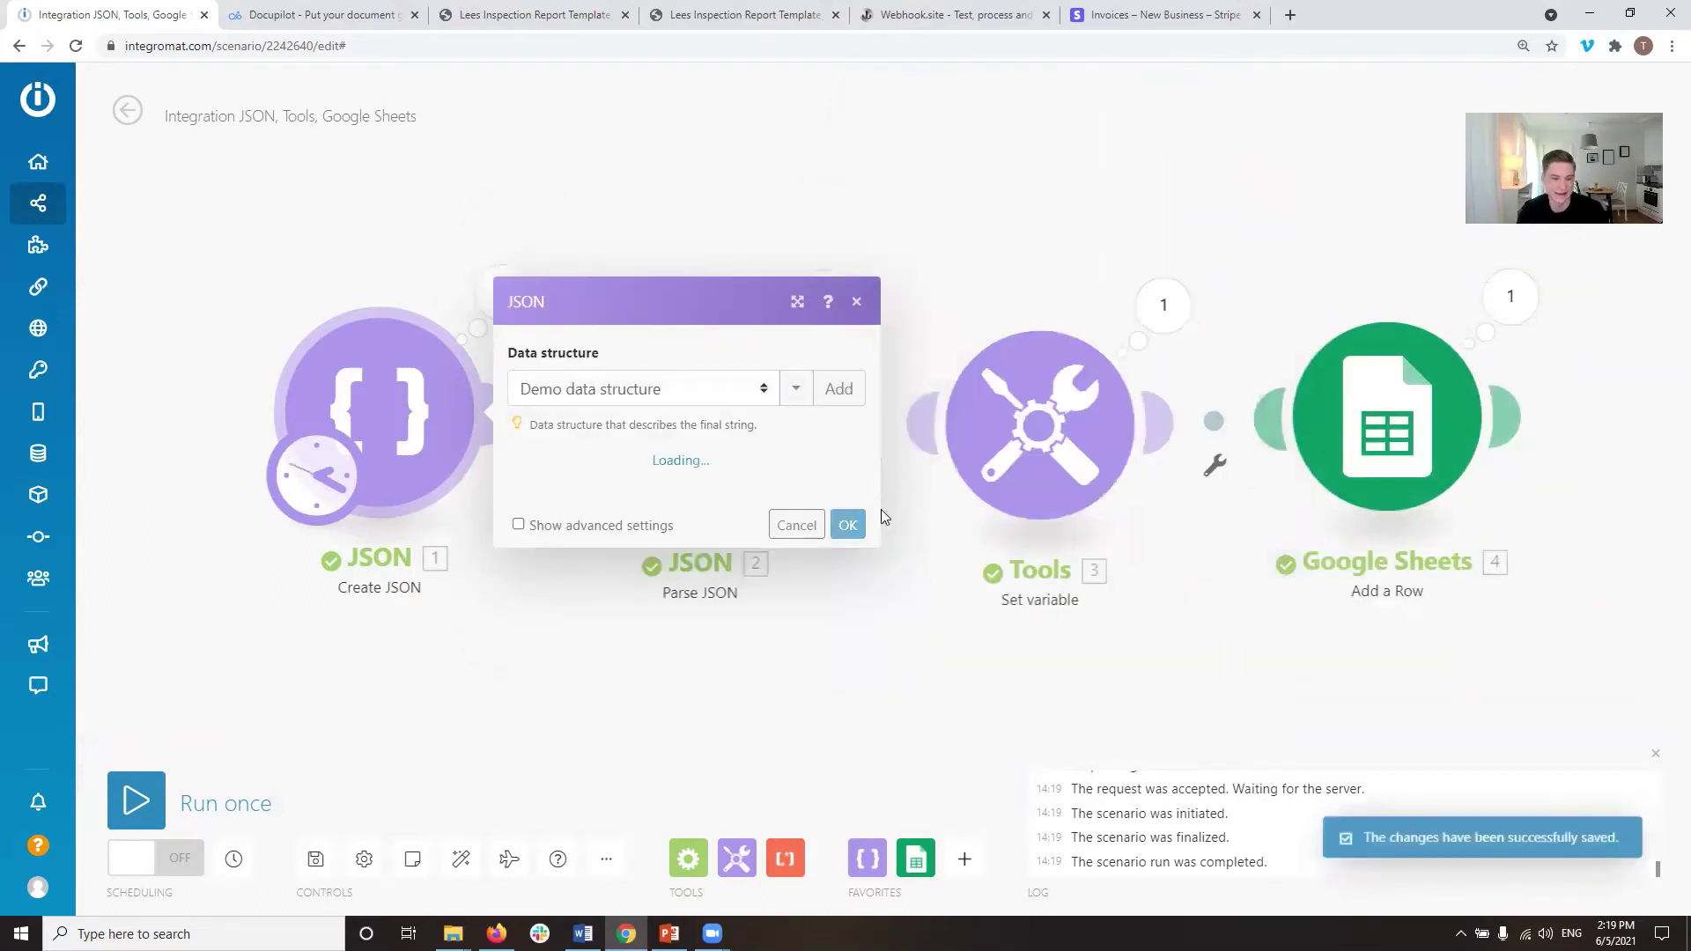
# Step: Close the JSON settings and review the Total Number People name and value
pyautogui.click(847, 588)
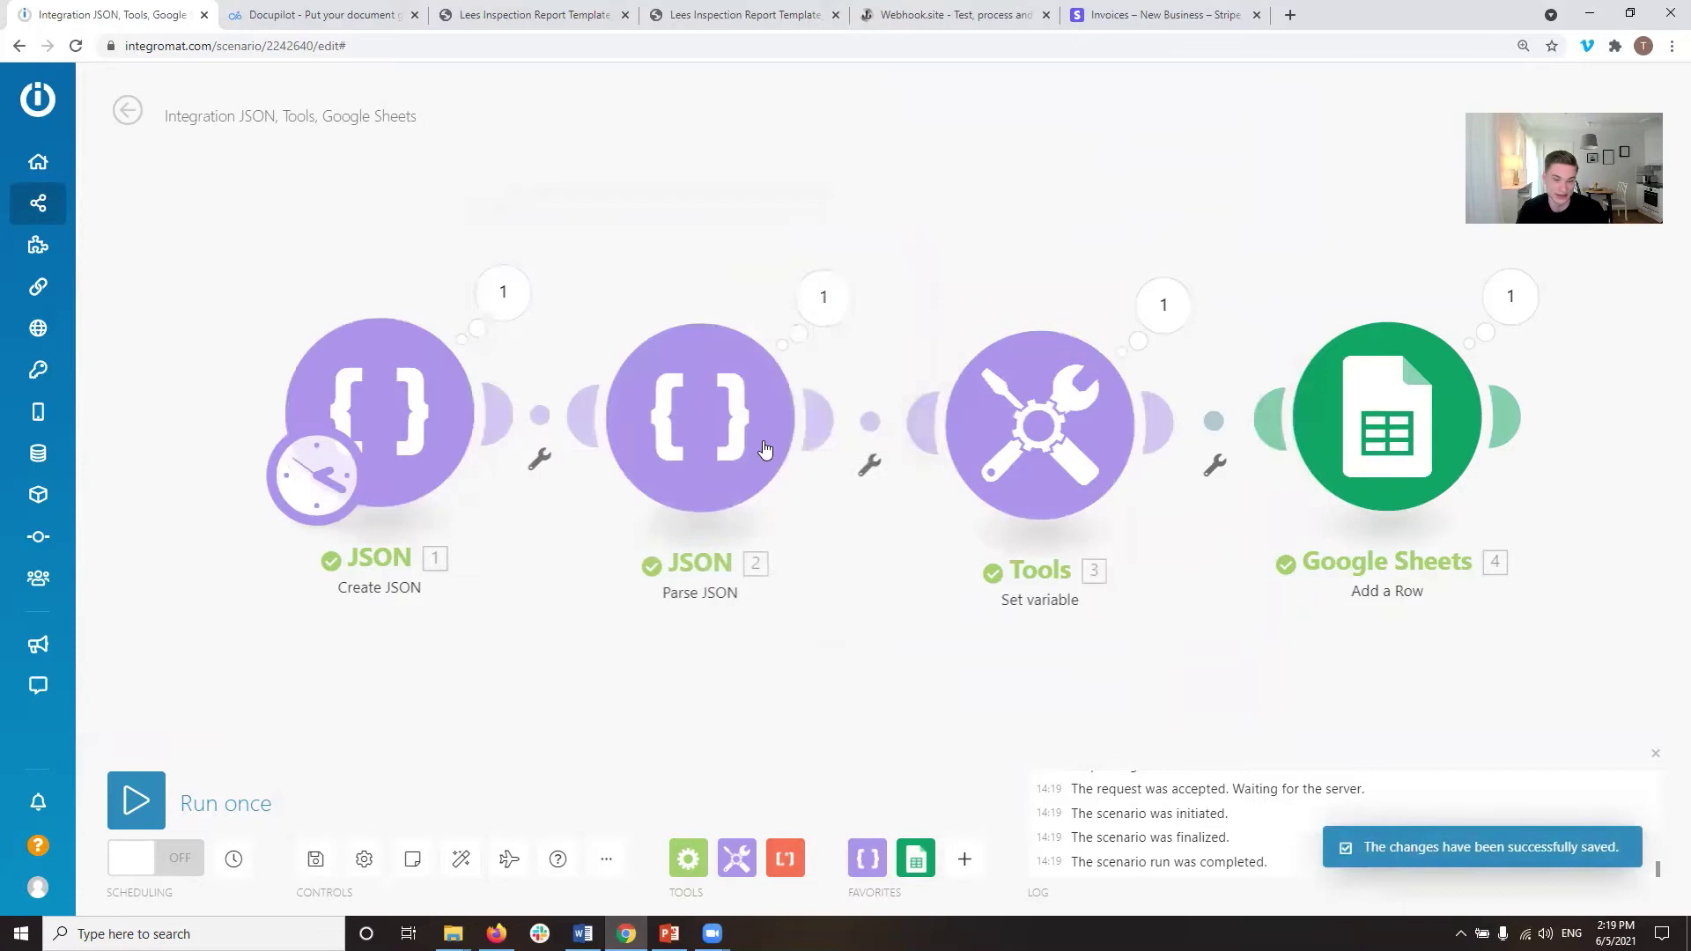
pyautogui.click(1014, 395)
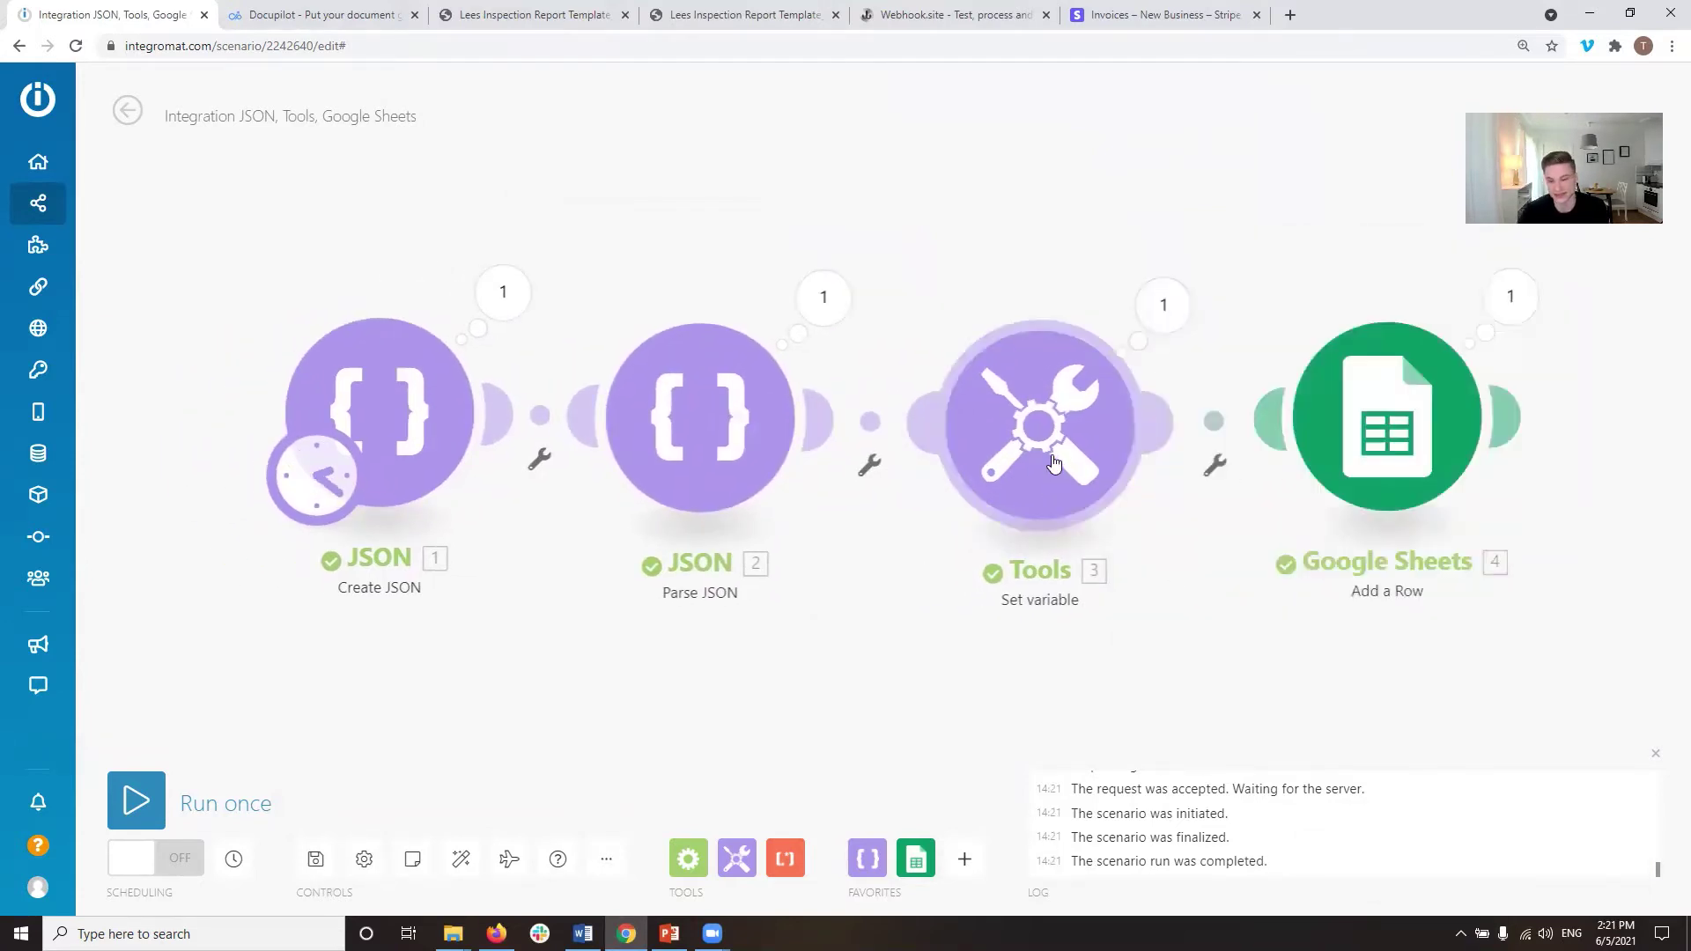
pyautogui.click(1010, 438)
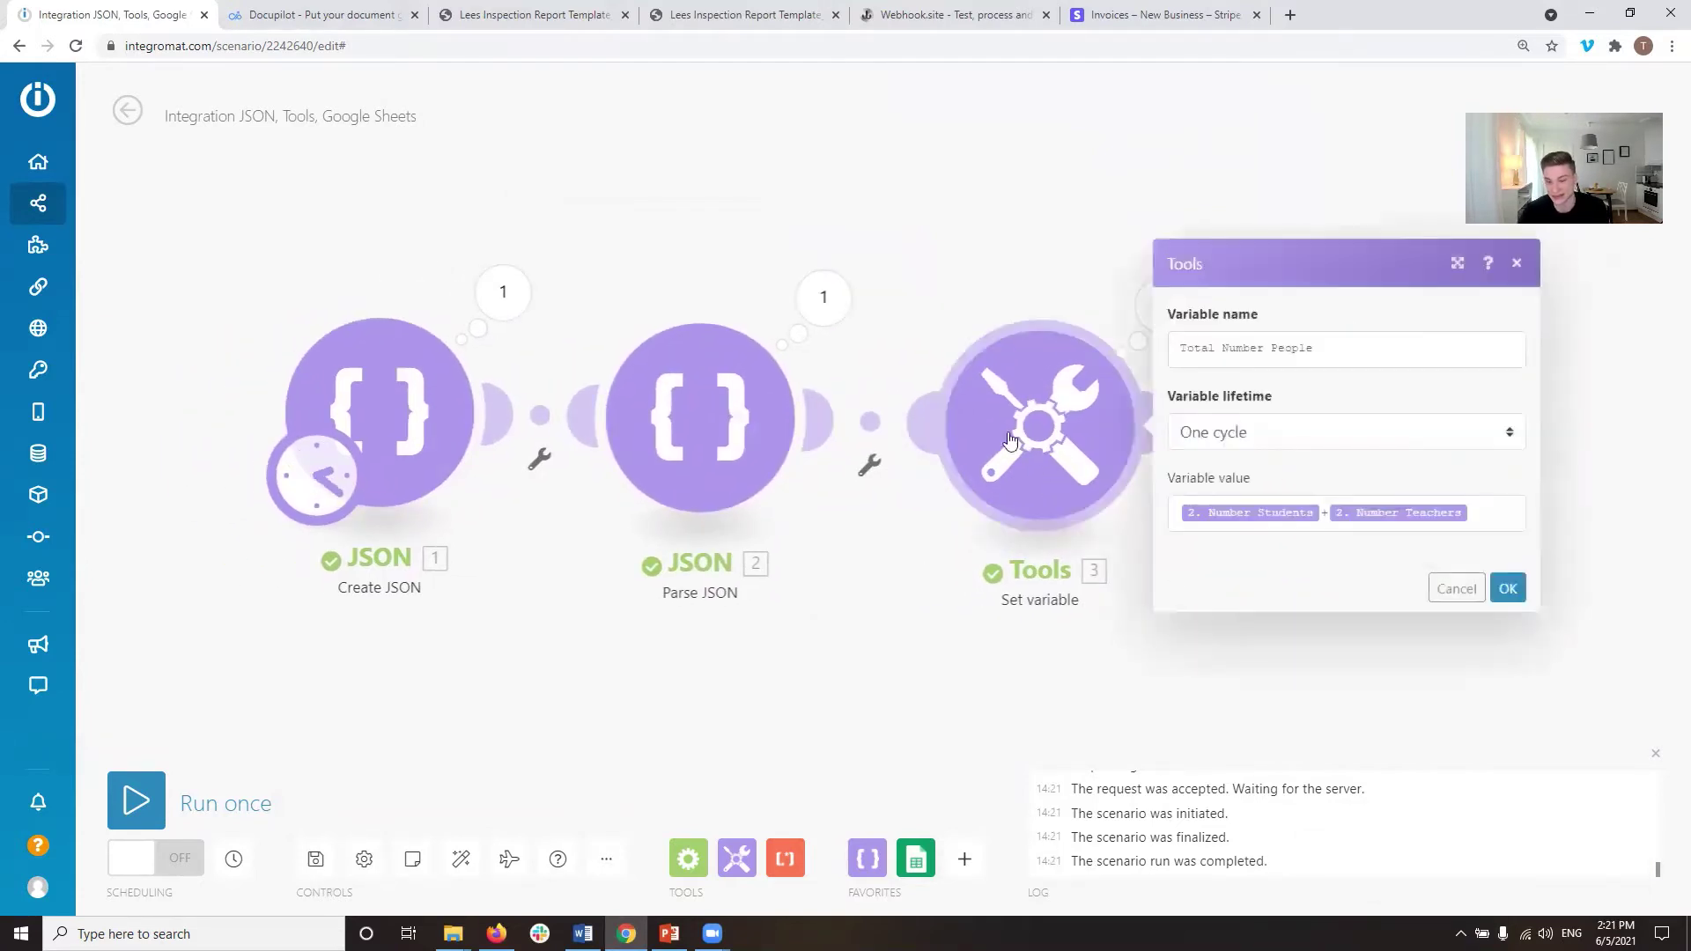
pyautogui.moveTo(1371, 352); pyautogui.dragTo(1109, 356)
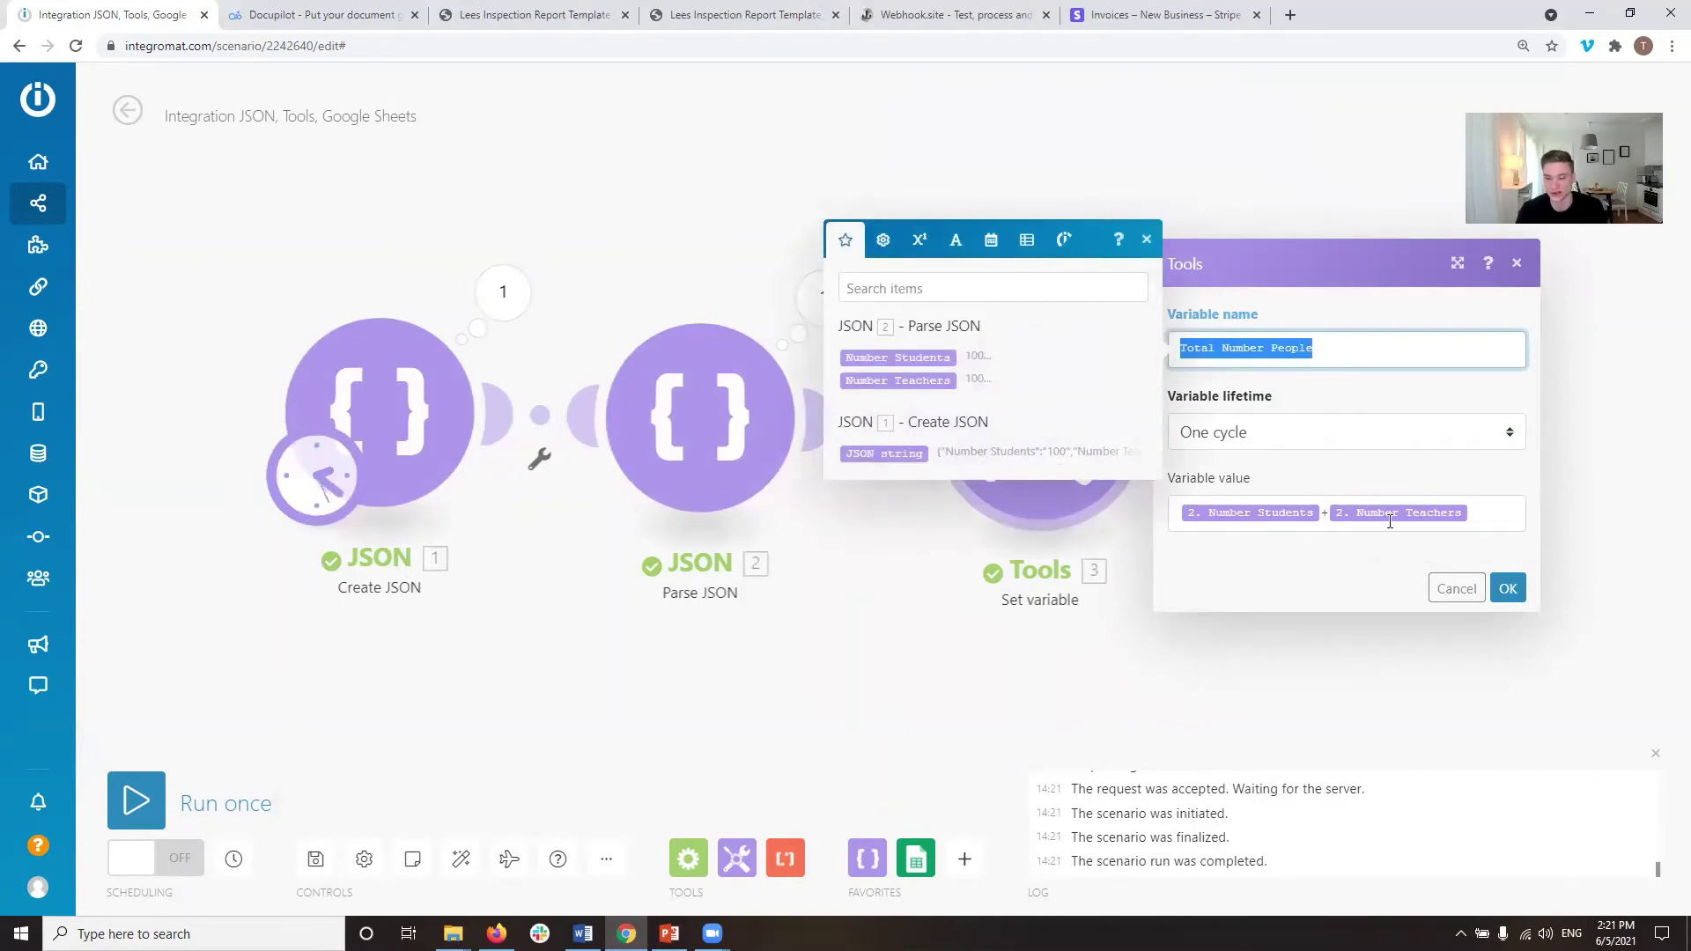
pyautogui.click(1222, 523)
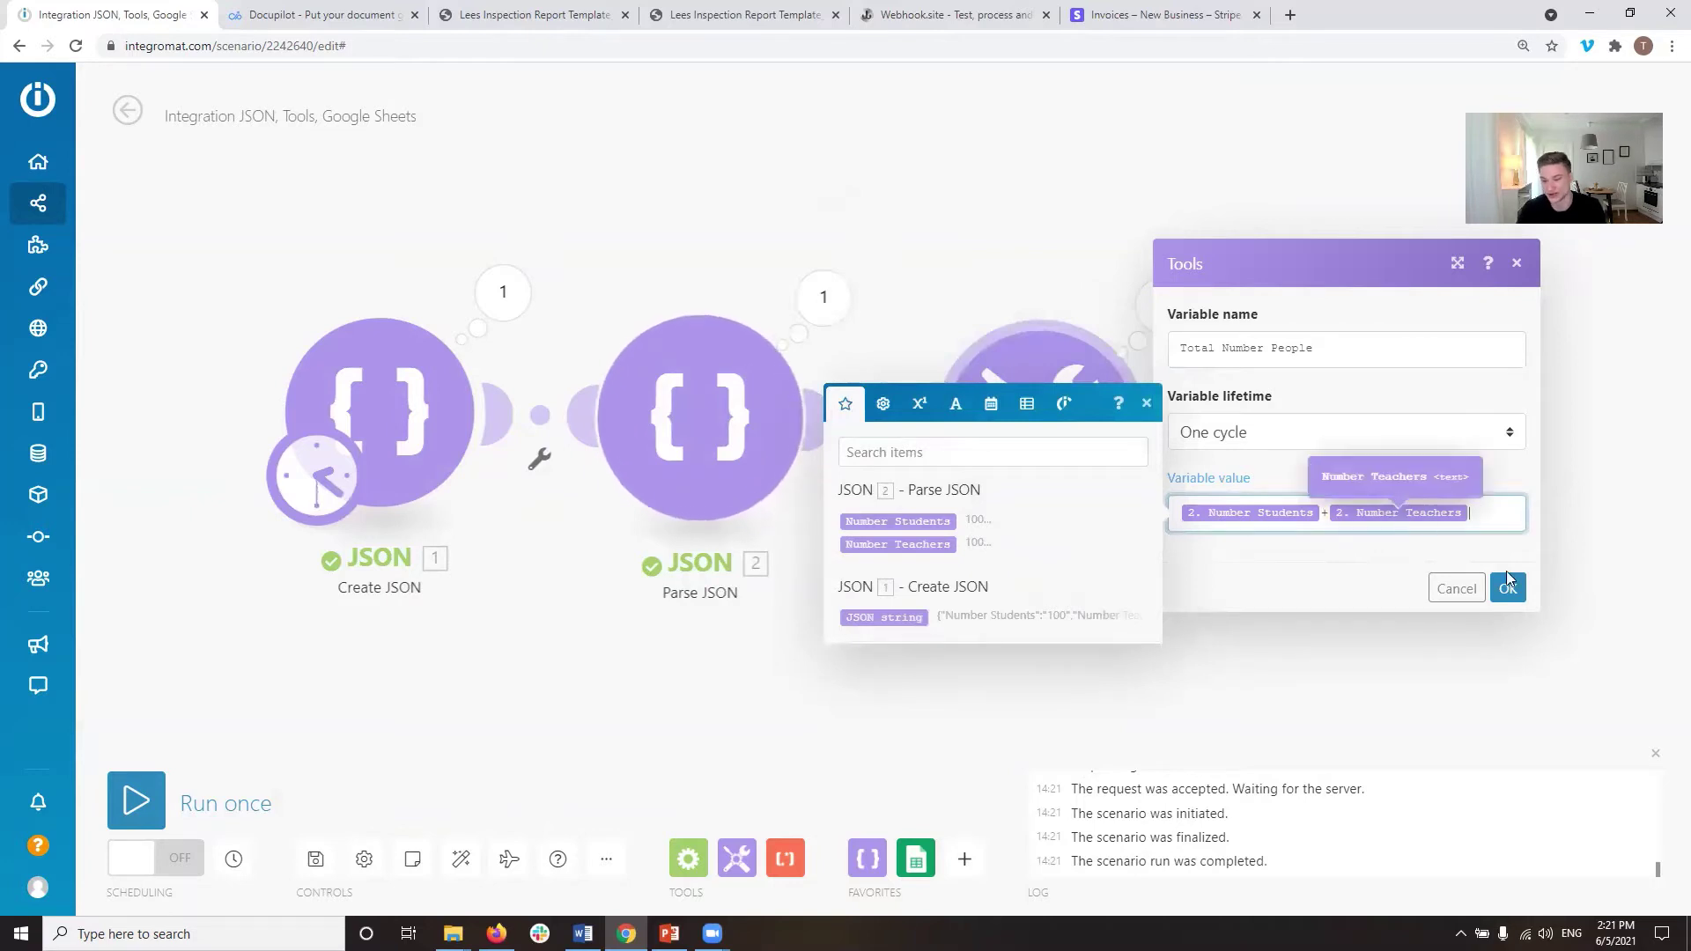
pyautogui.click(1506, 586)
# Step: Rerun the scenario and confirm Total Number People still outputs 100+100
pyautogui.click(233, 803)
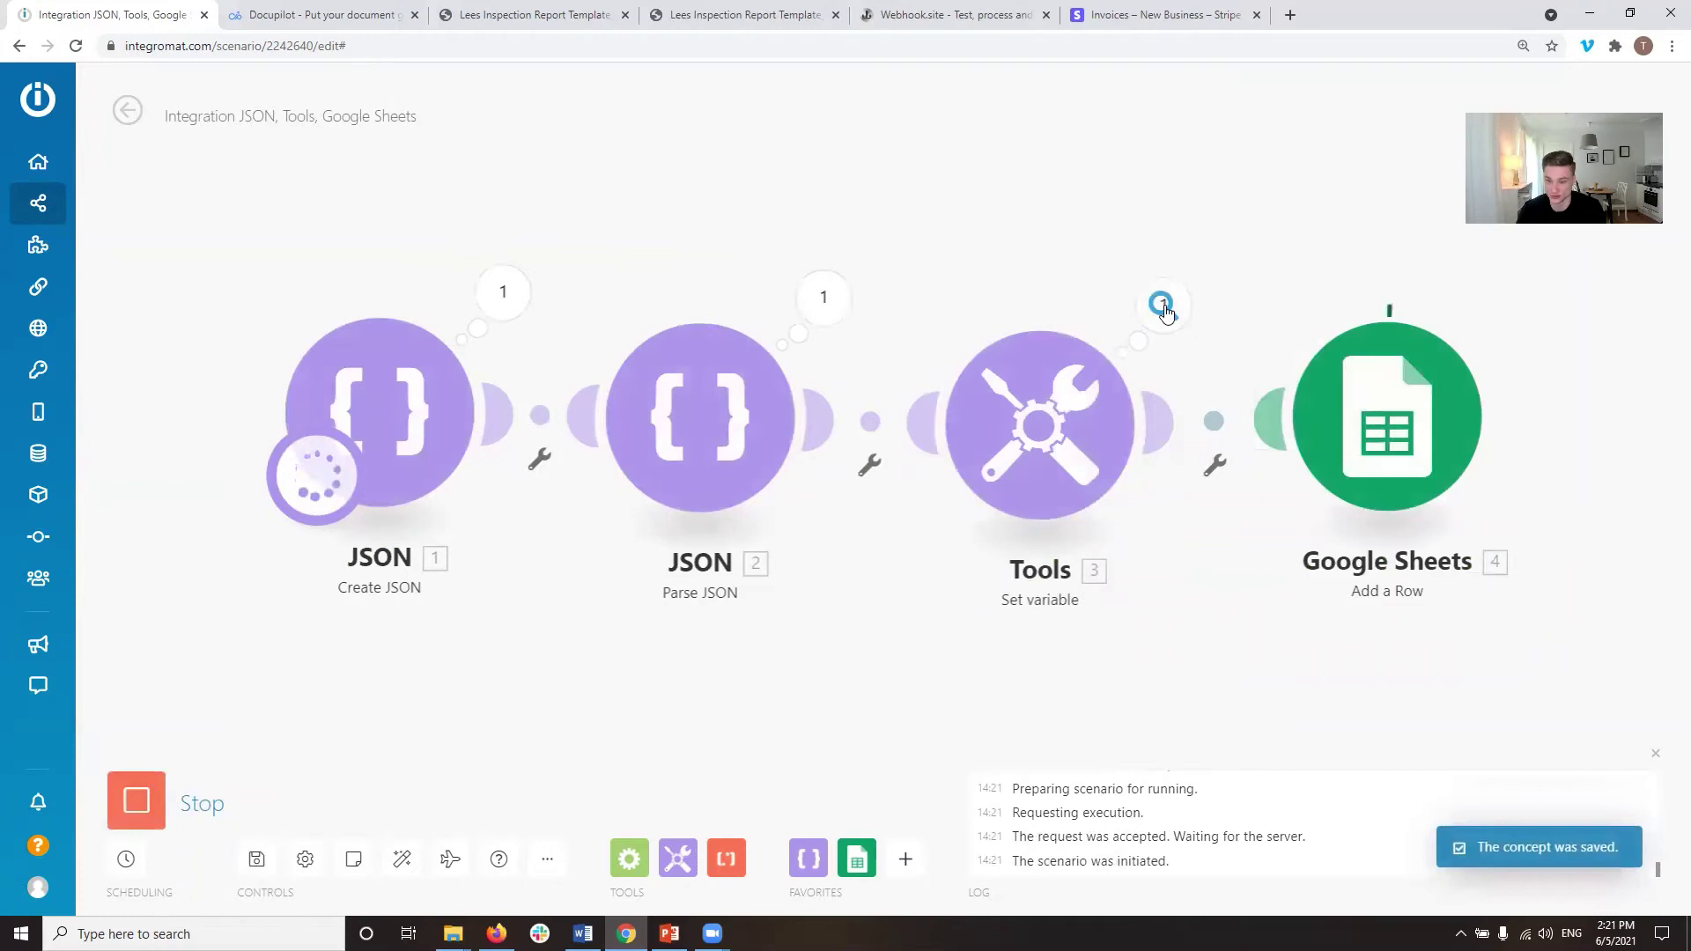
pyautogui.click(1162, 305)
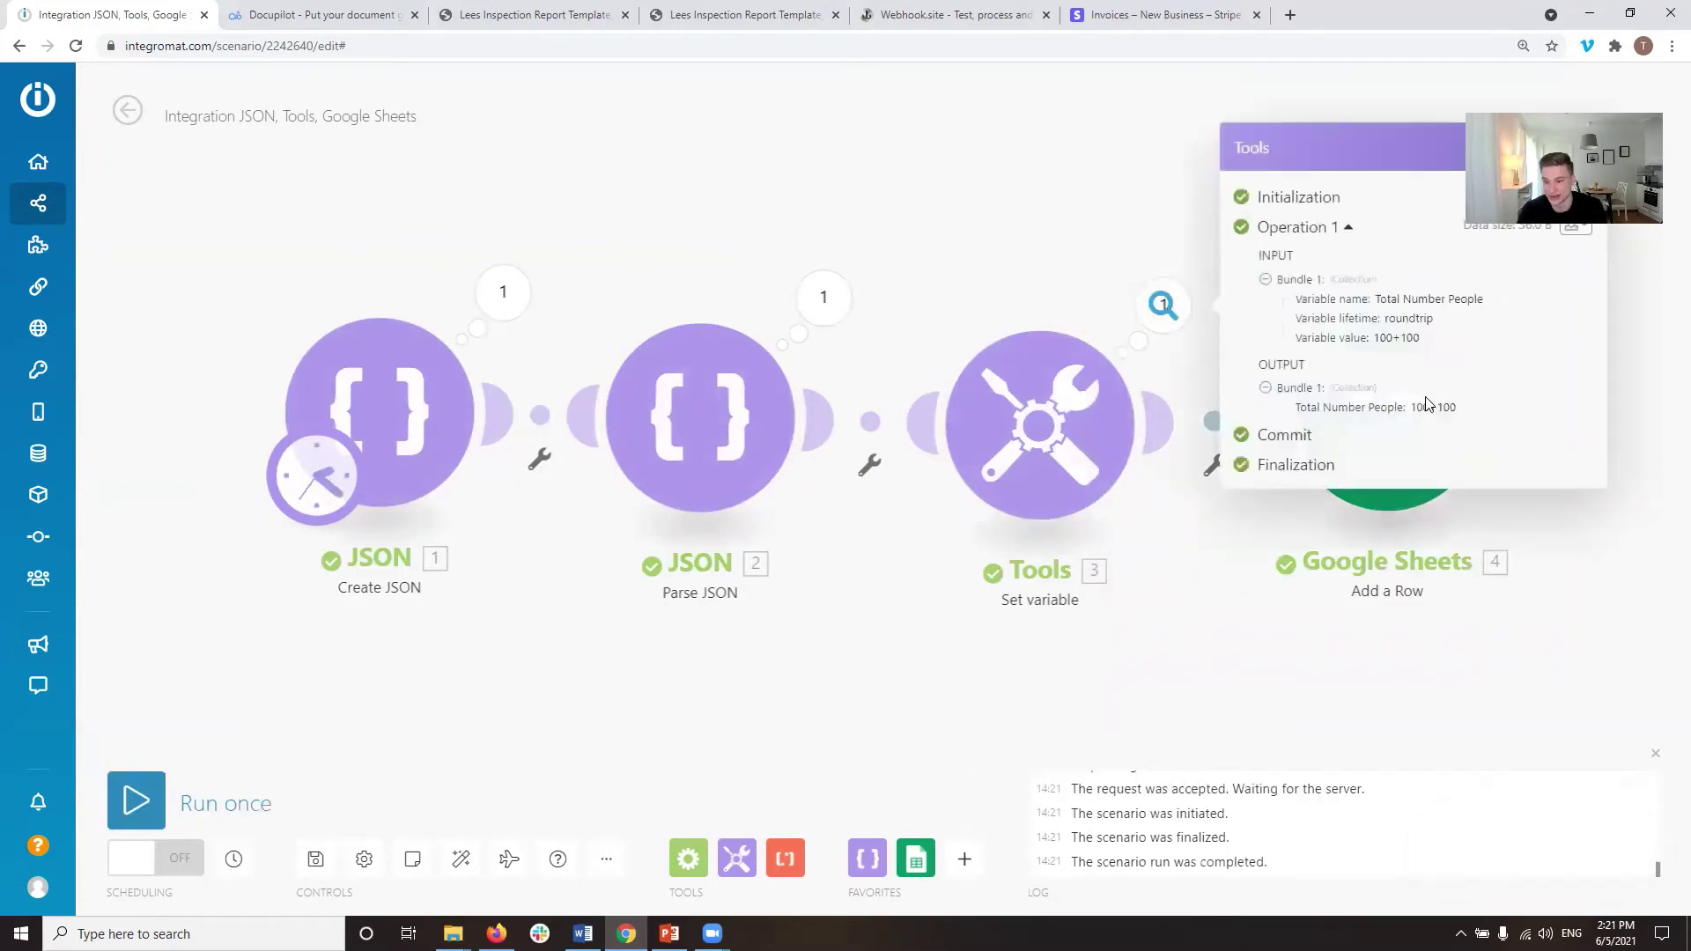
pyautogui.moveTo(1479, 425); pyautogui.dragTo(1388, 421)
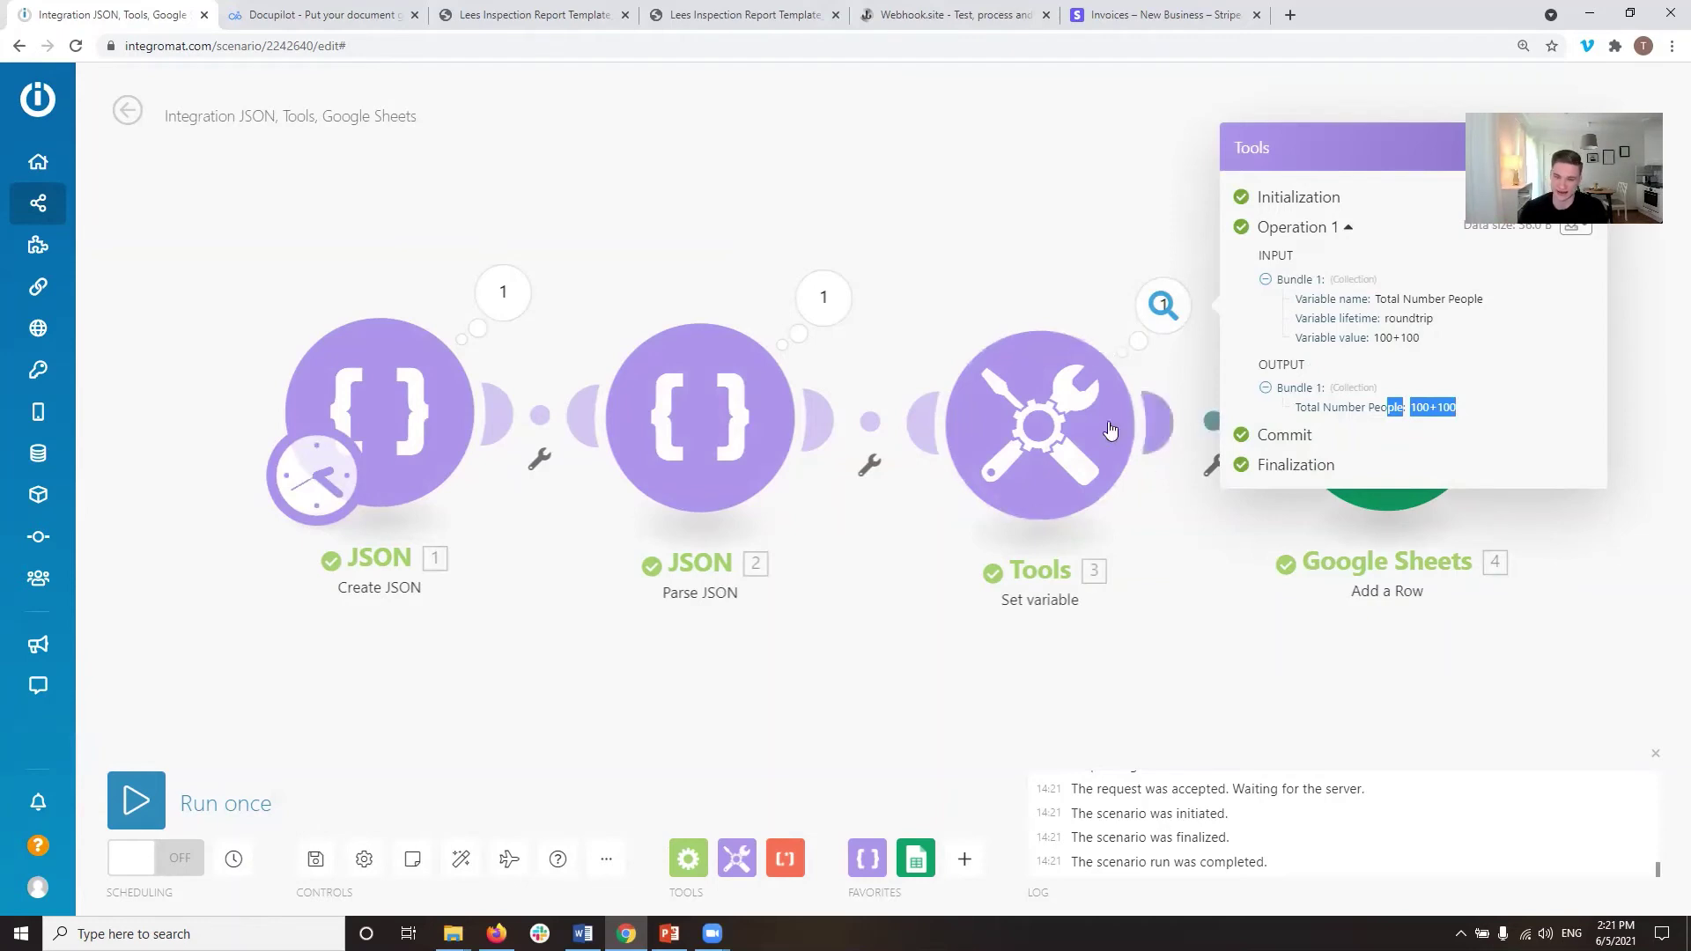
pyautogui.click(1013, 473)
pyautogui.click(1013, 471)
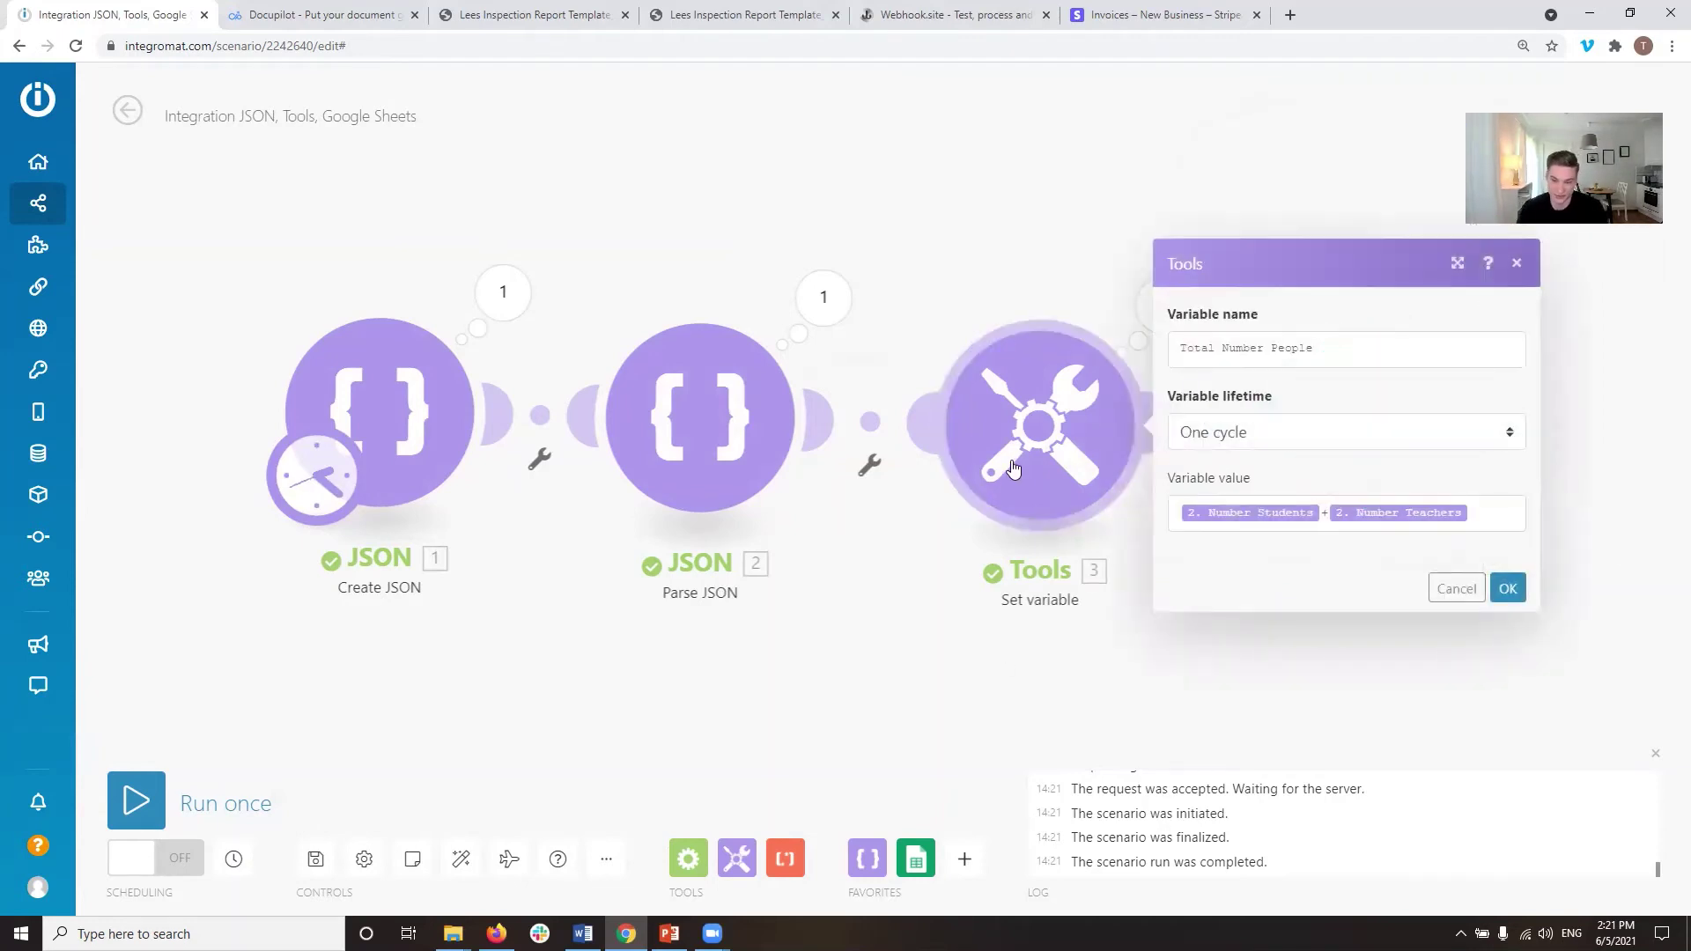
# Step: Rewrite the value as sum(Number Students; Number Teachers) from the Math functions
pyautogui.click(1330, 507)
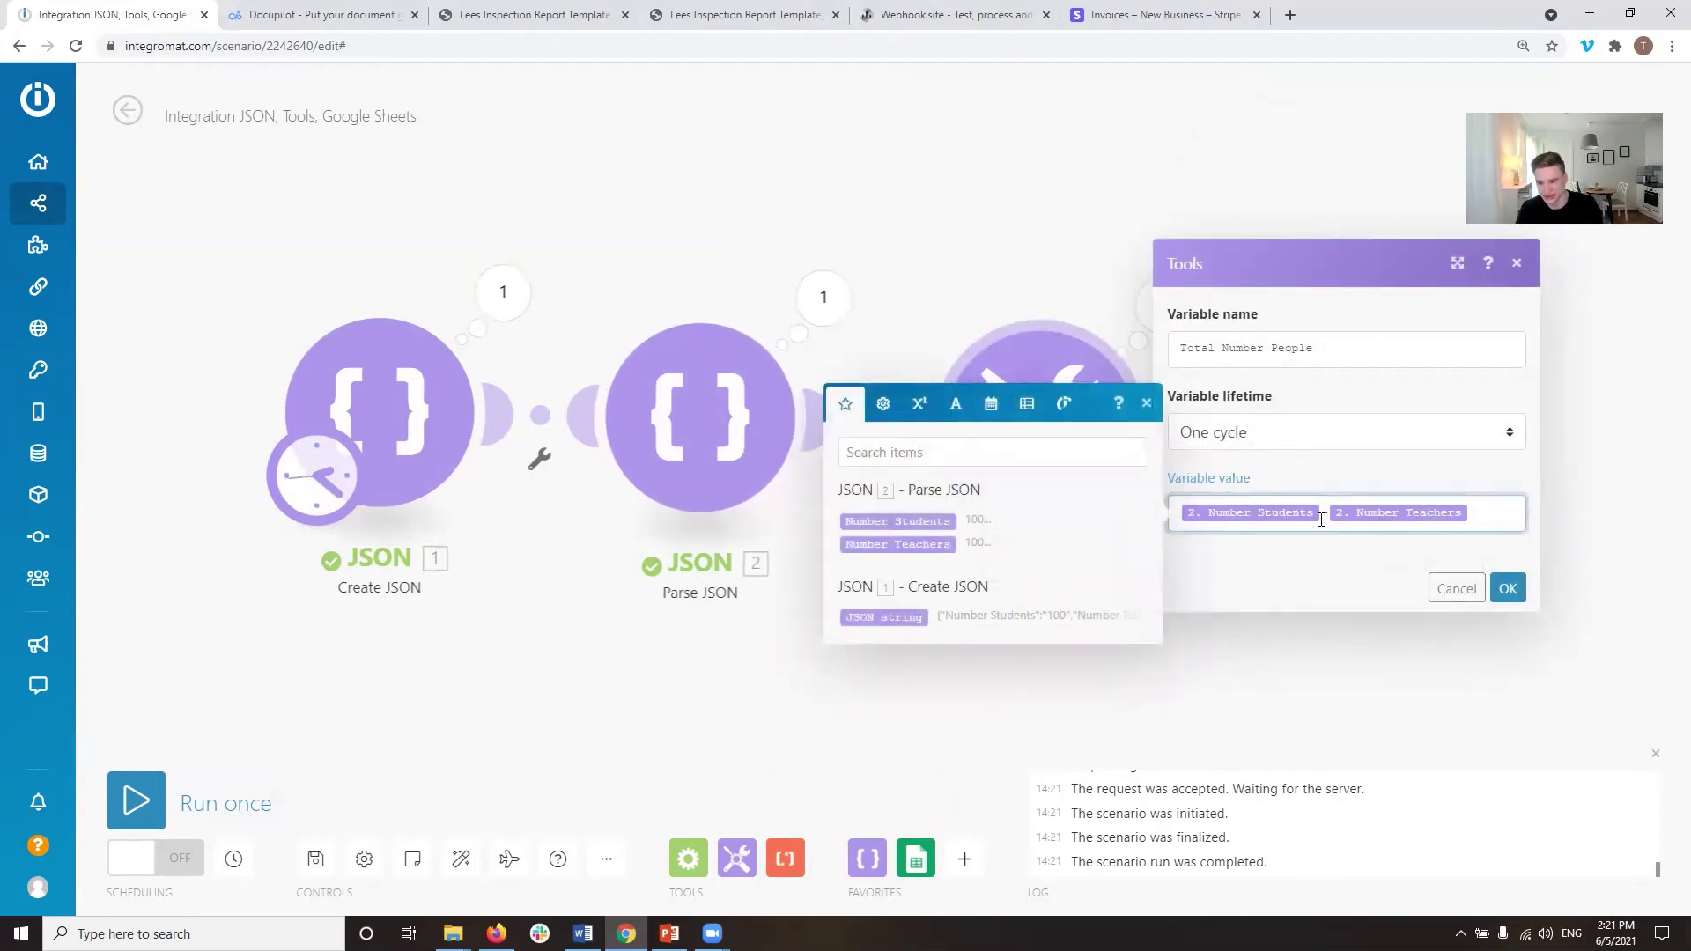
pyautogui.click(883, 404)
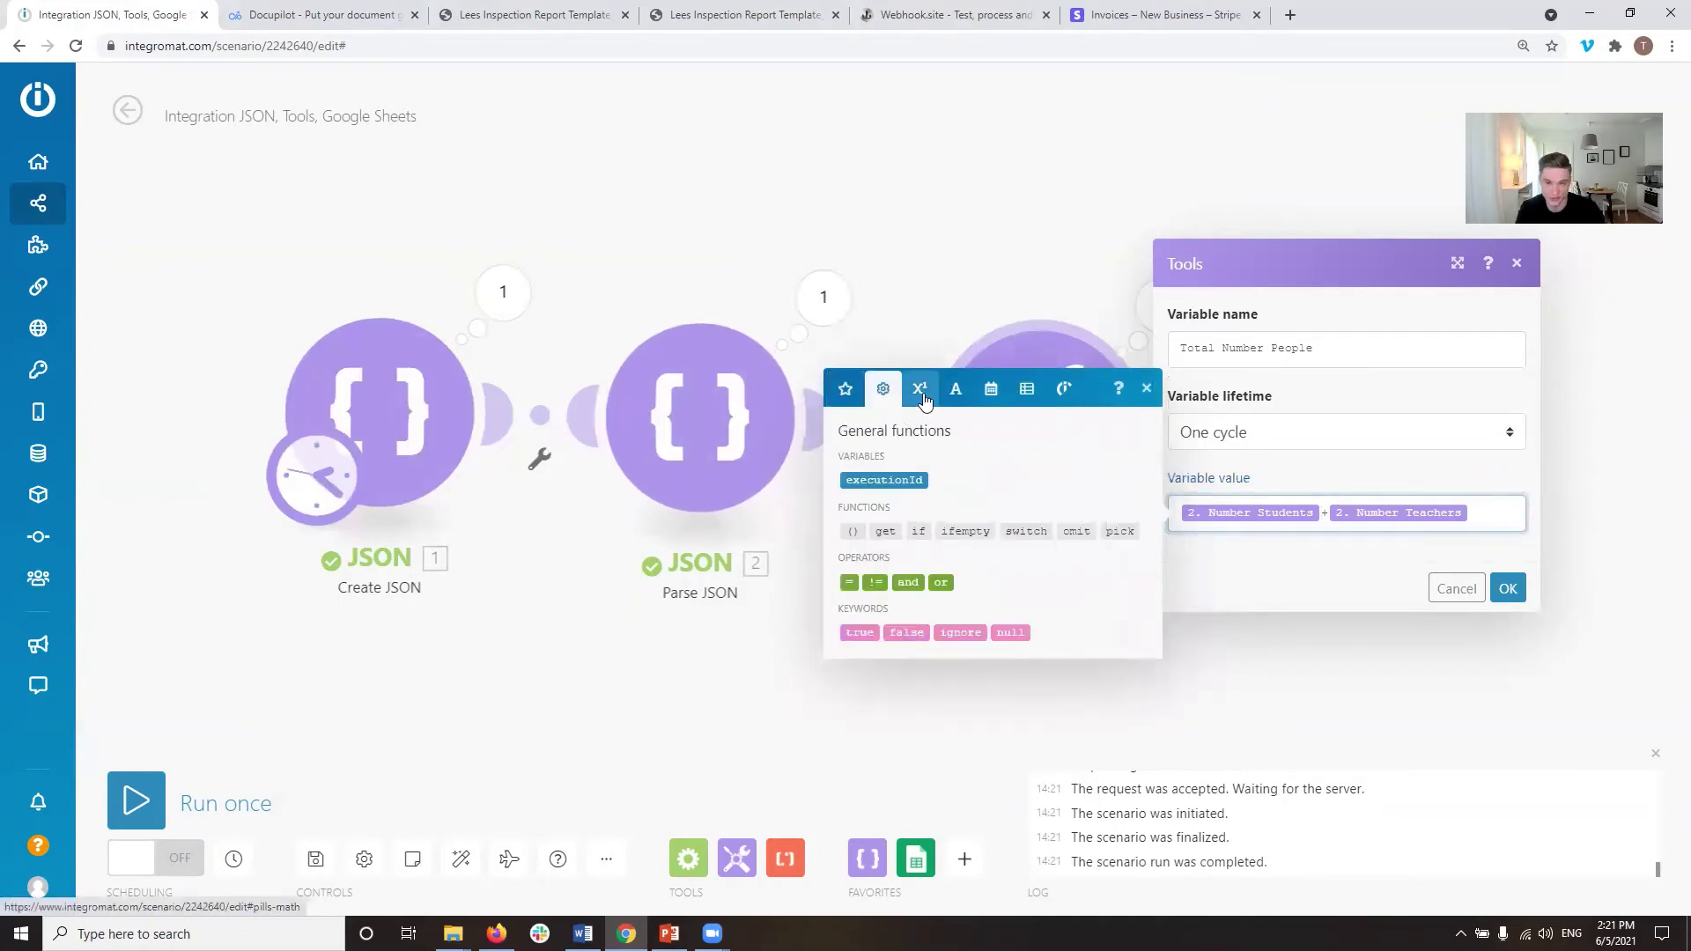
pyautogui.click(920, 397)
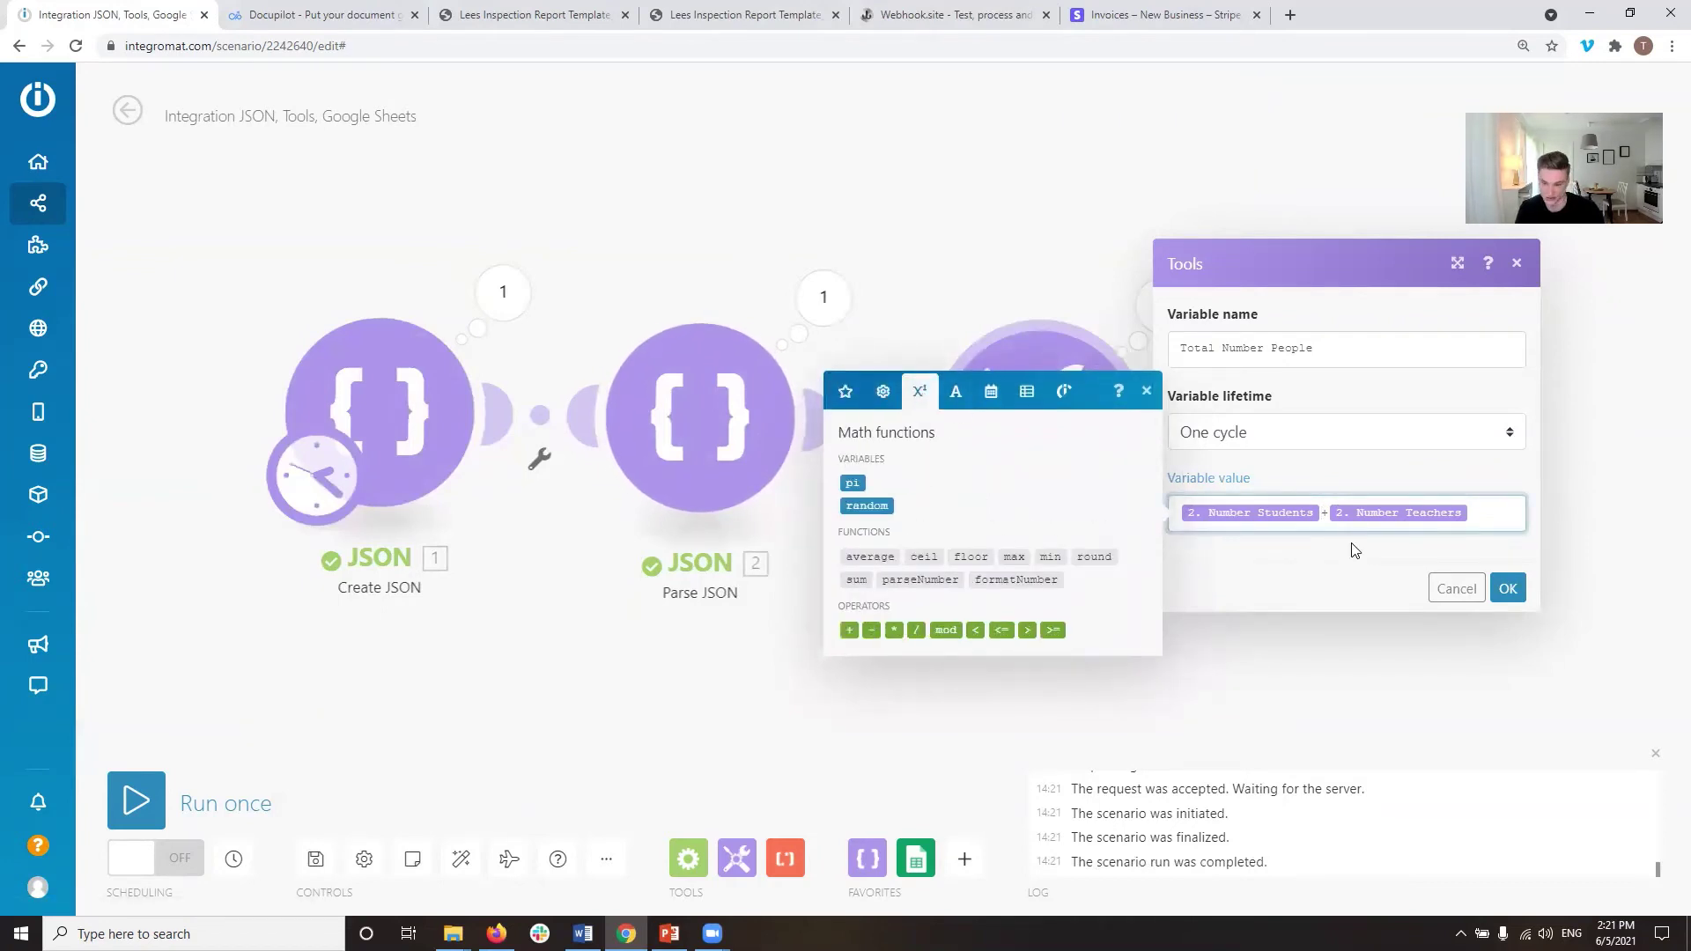
pyautogui.click(1179, 513)
pyautogui.write('sum(')
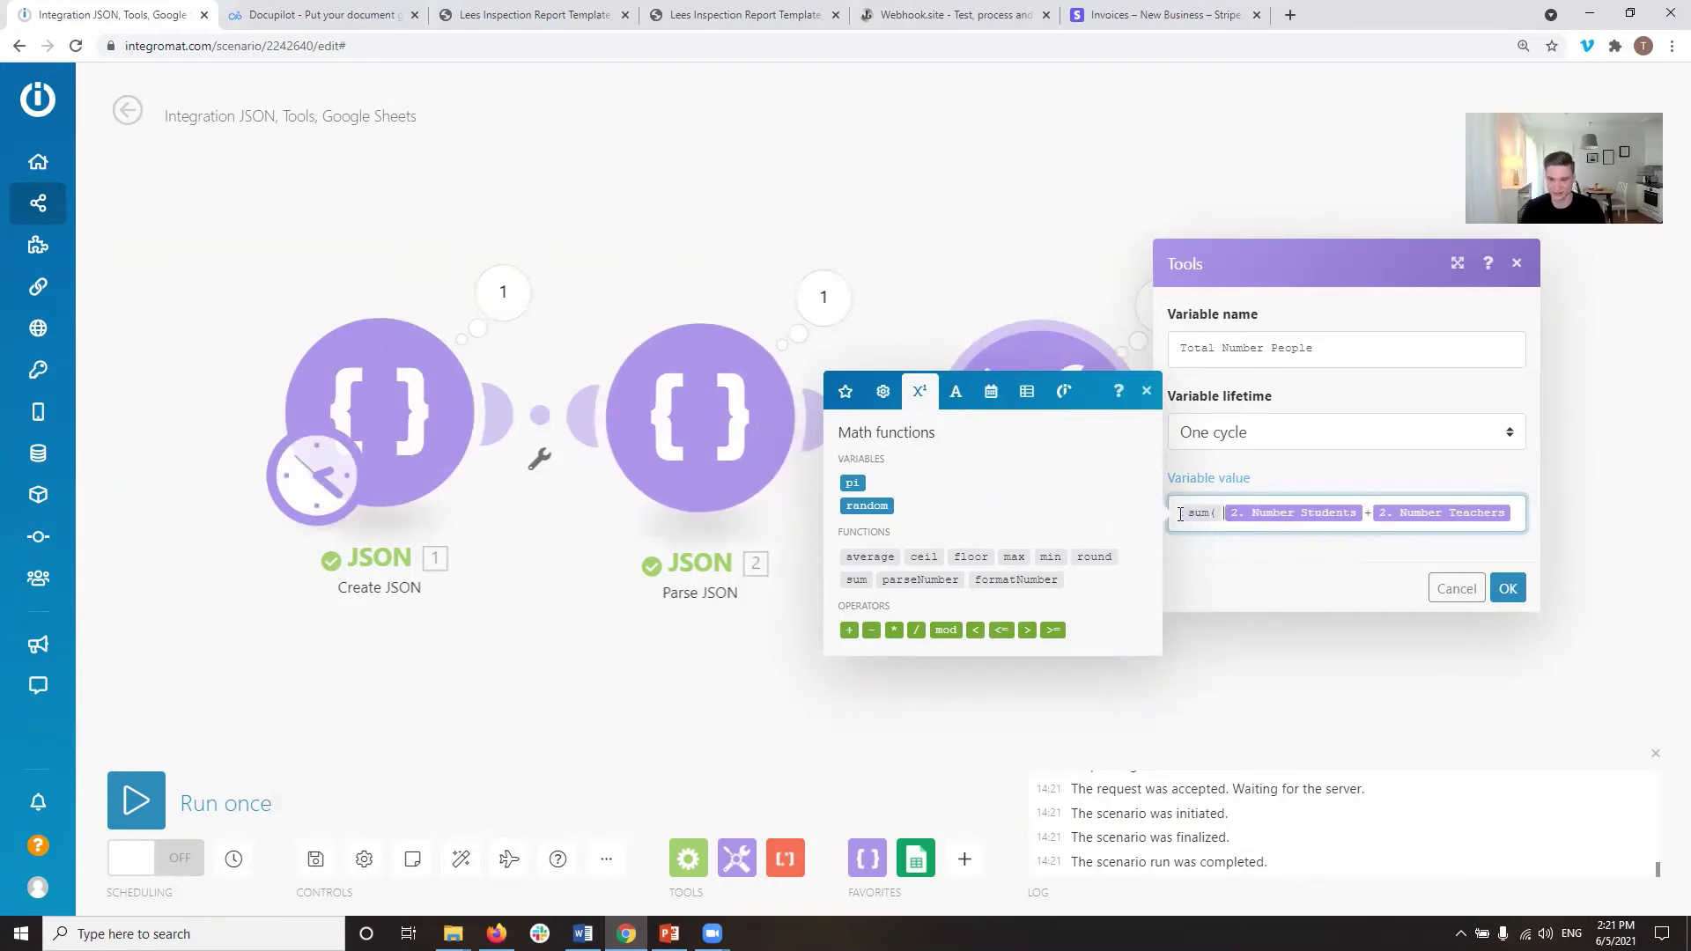
pyautogui.click(1366, 512)
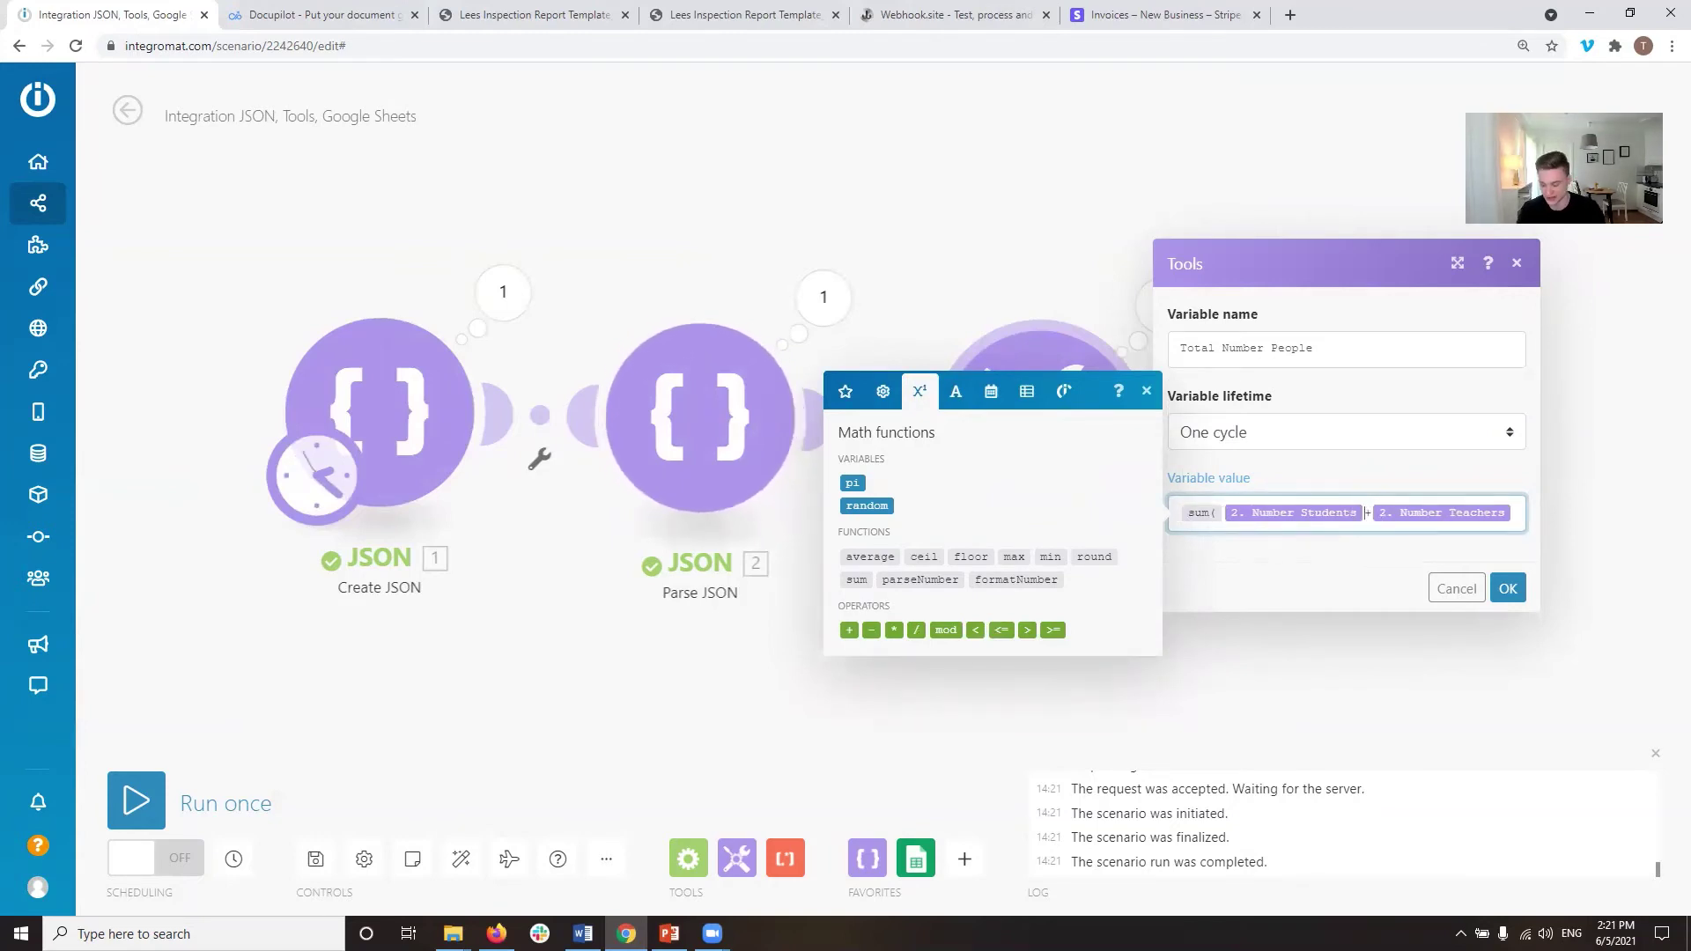
pyautogui.write(';')
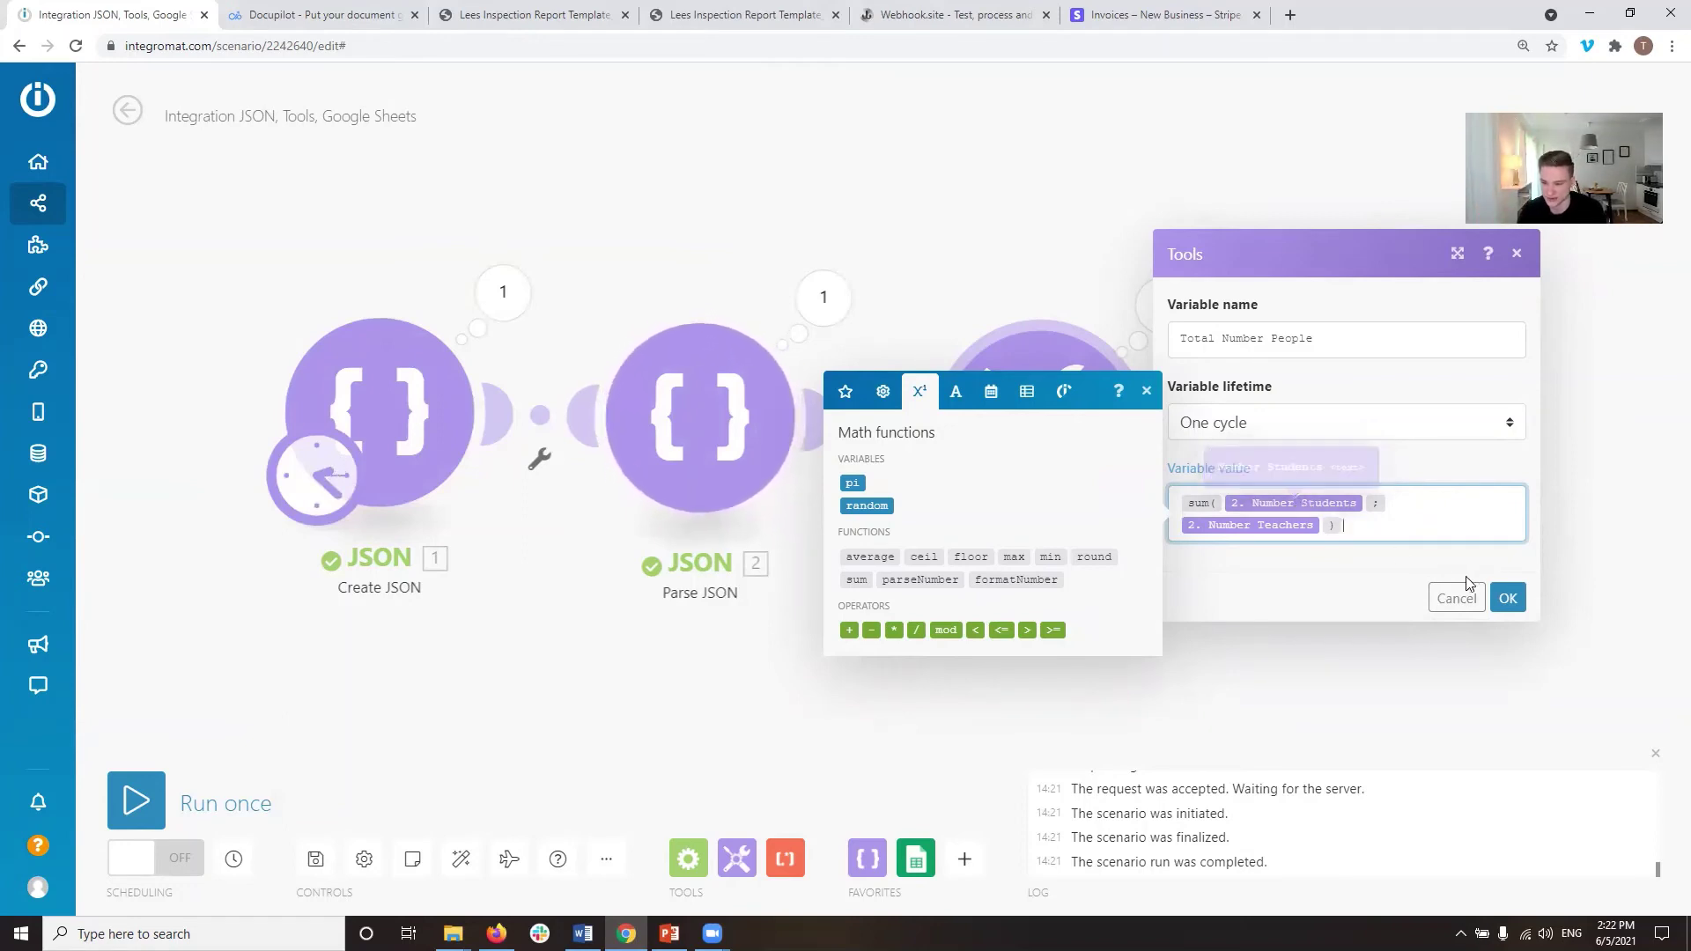
# Step: Save the sum formula, rerun the scenario, and confirm Total Number People is 200
pyautogui.click(1508, 597)
pyautogui.click(254, 817)
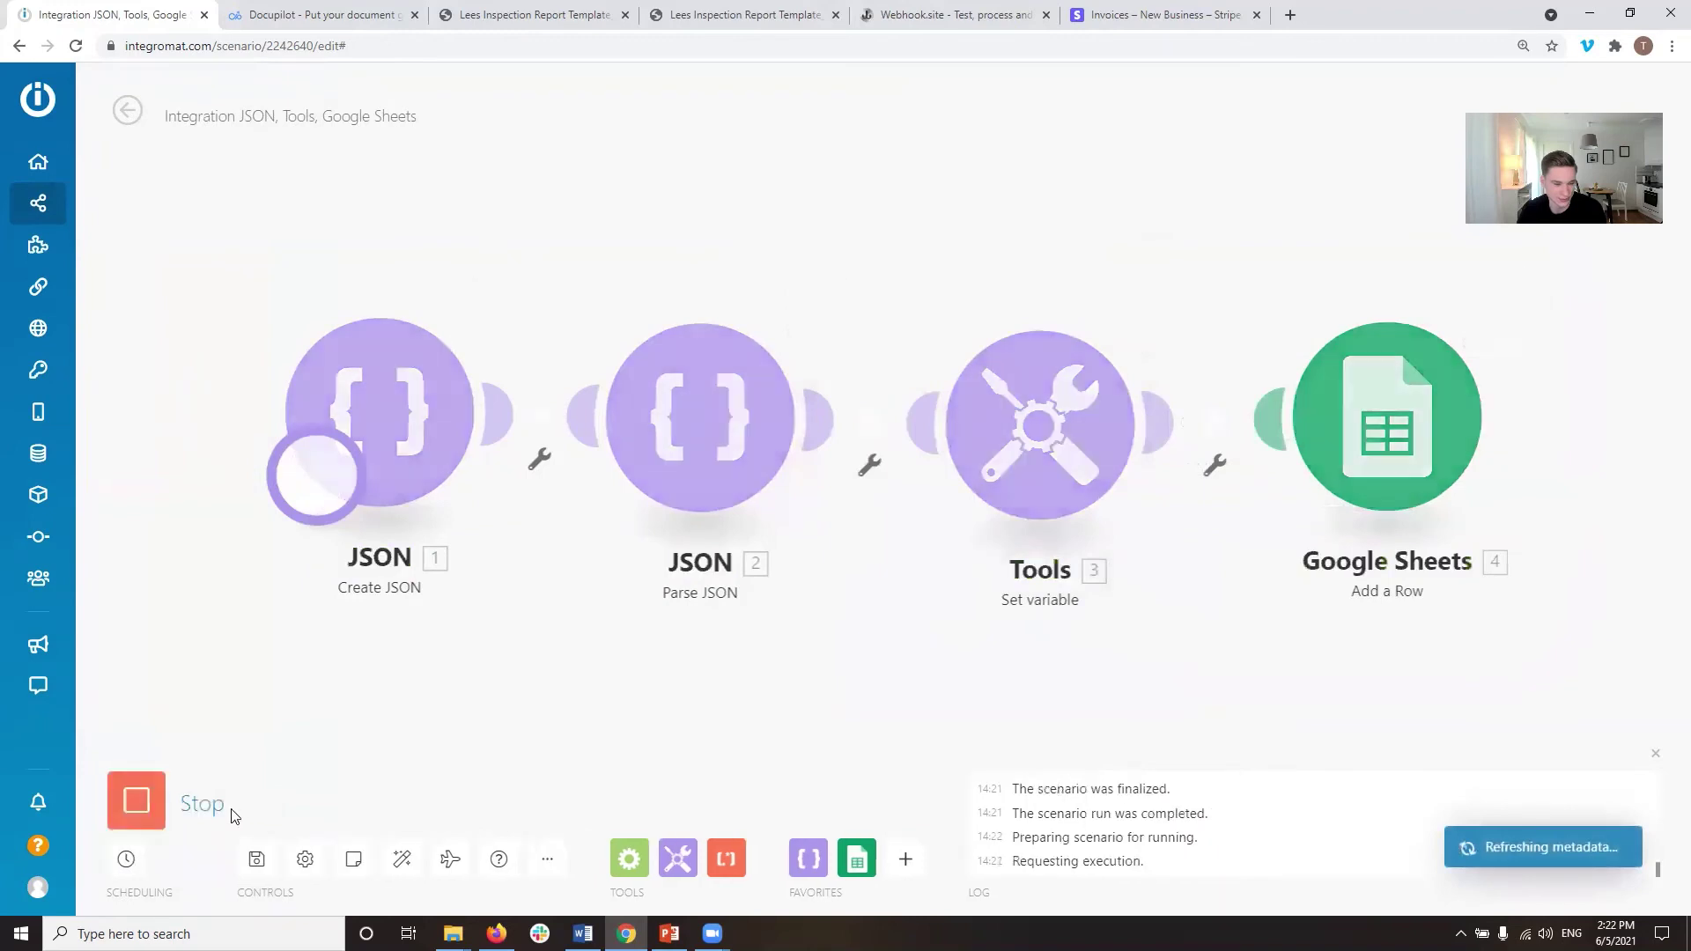
pyautogui.click(1179, 304)
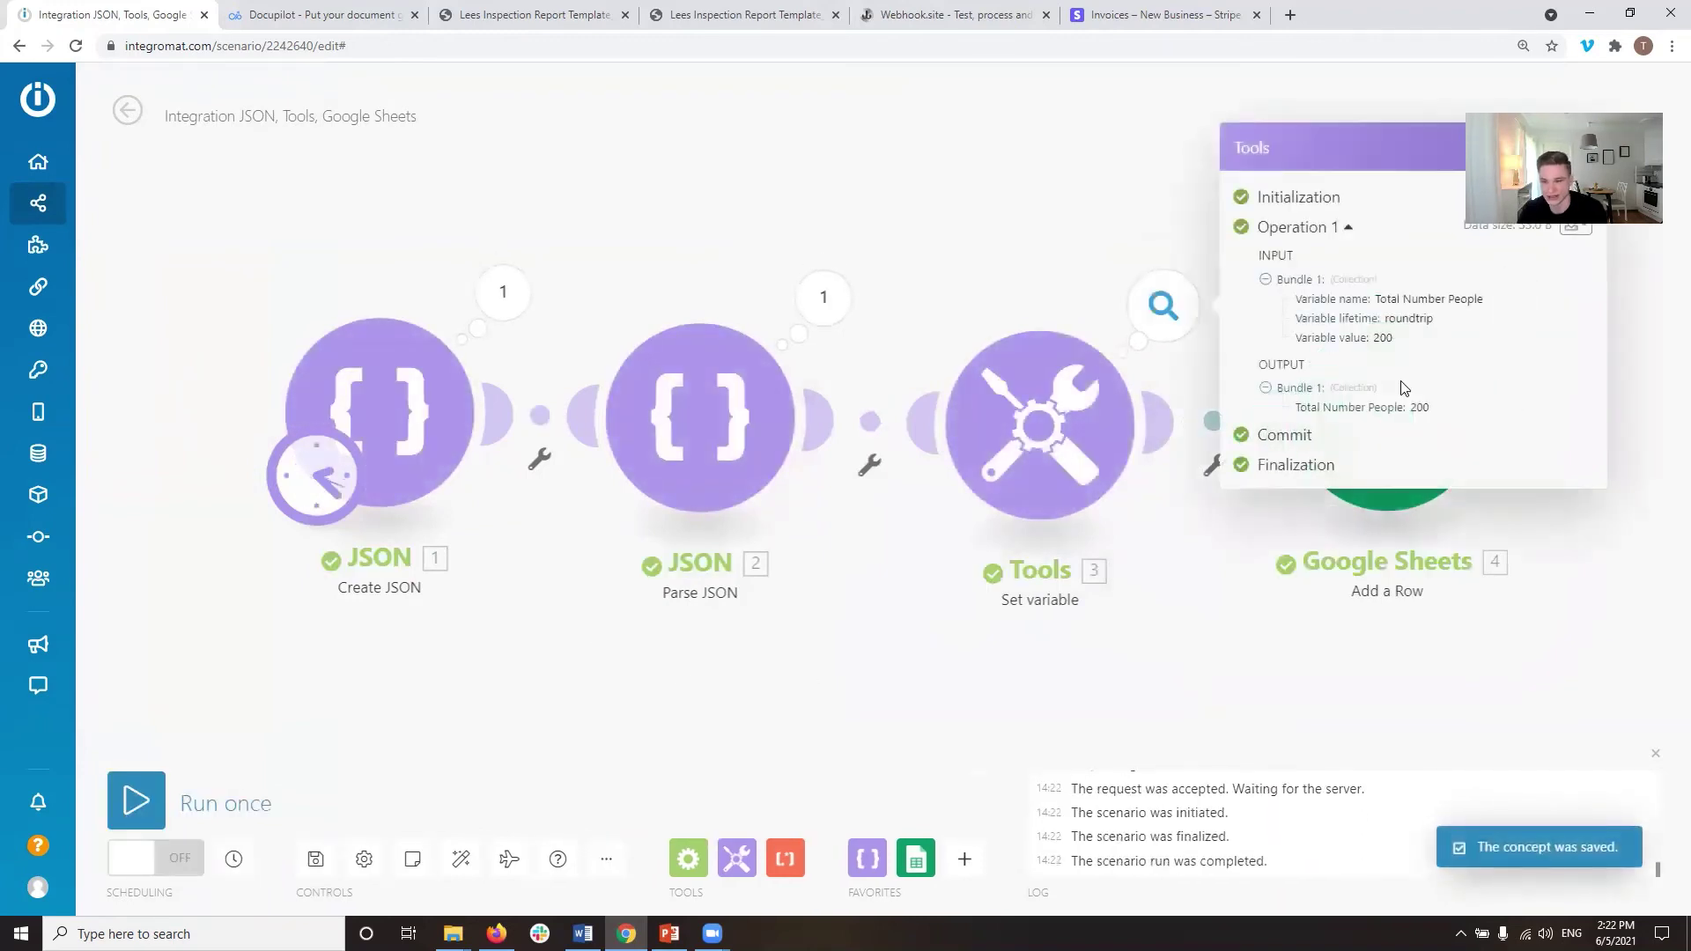
pyautogui.moveTo(1445, 418); pyautogui.dragTo(1392, 411)
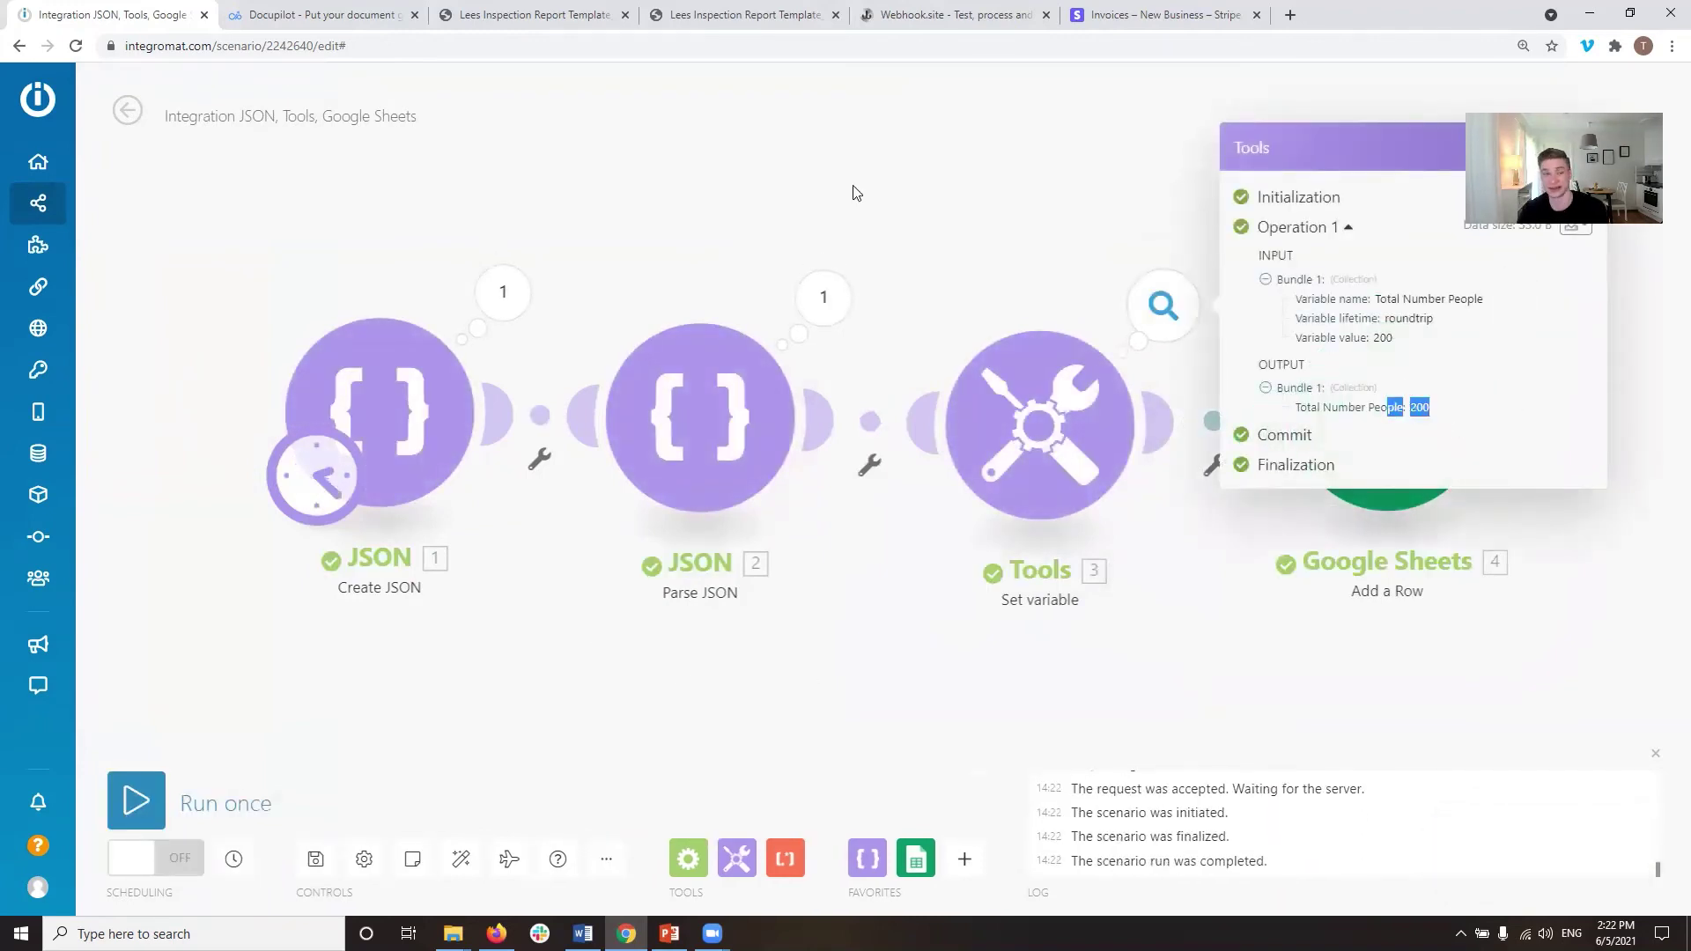